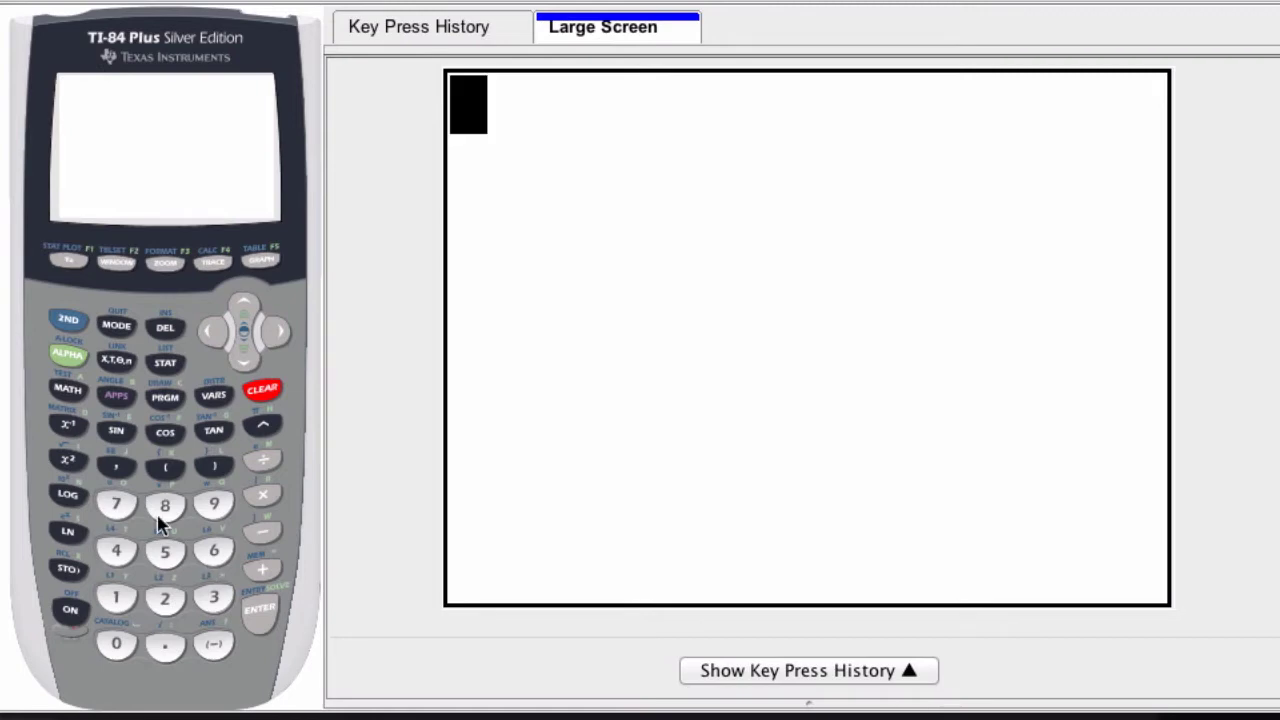
Store 2*5 in variable A, giving 10.
left_click(165, 598)
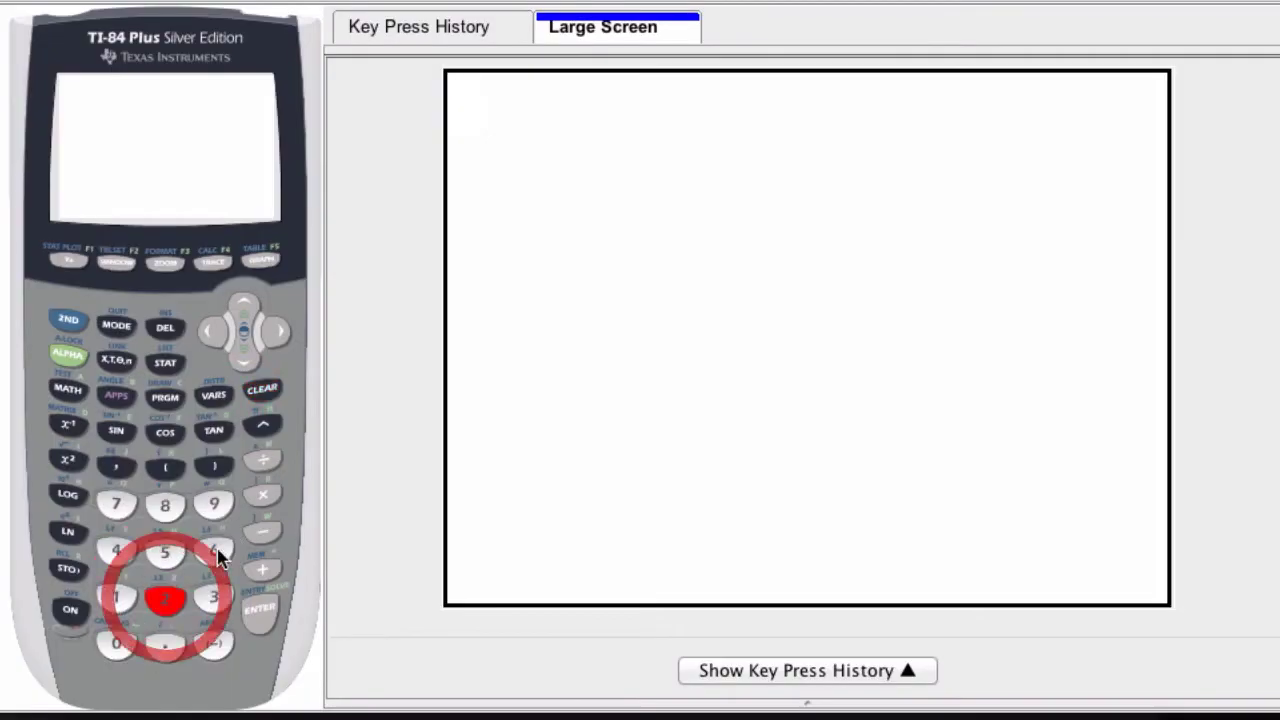
left_click(260, 494)
left_click(165, 552)
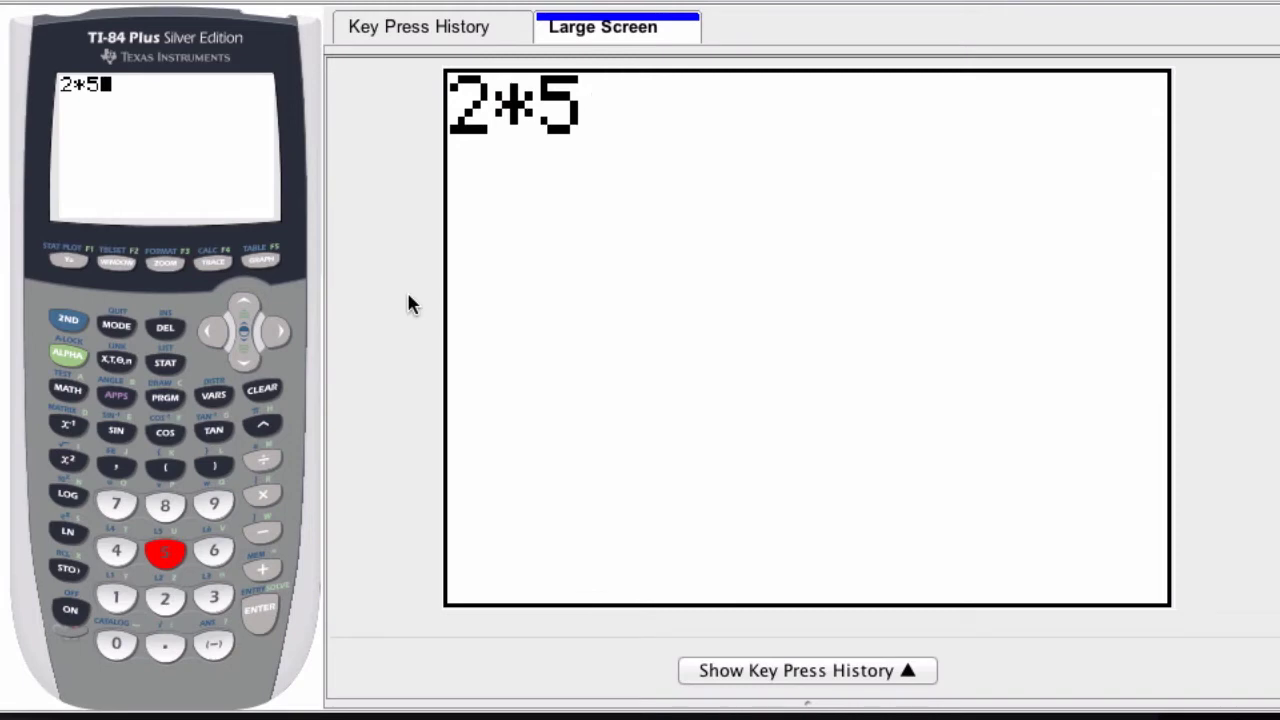
left_click(66, 569)
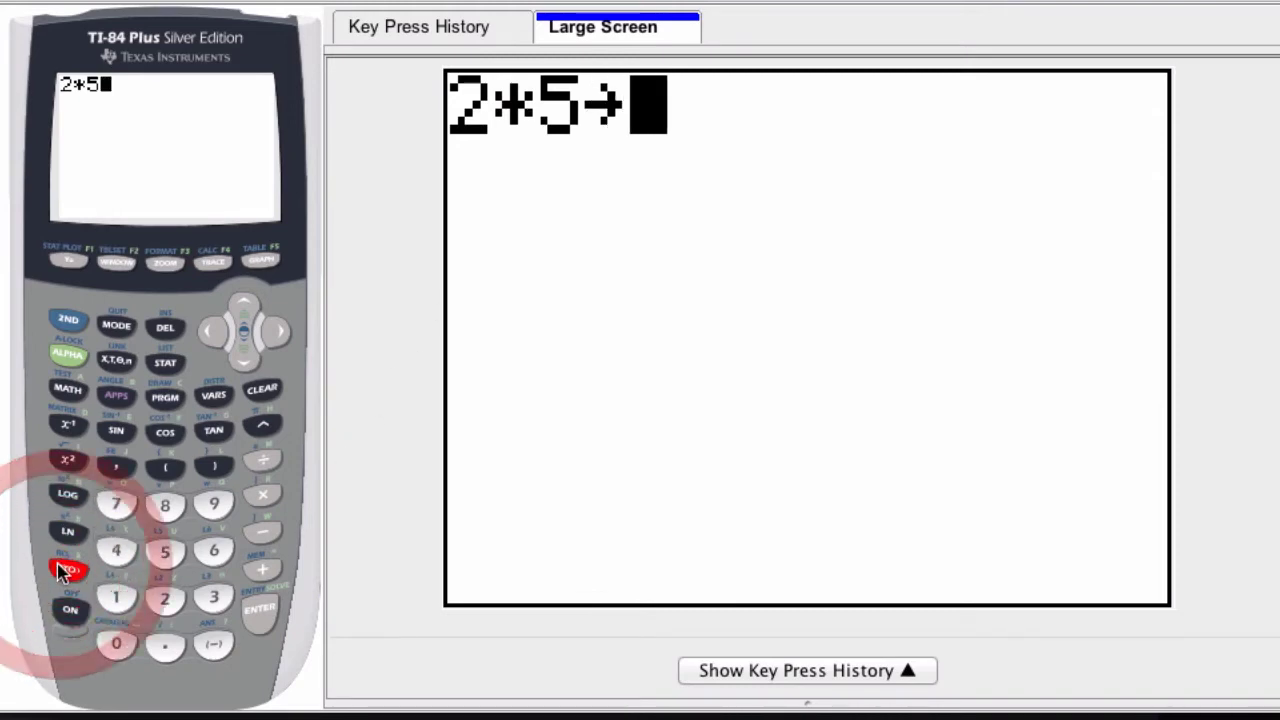
left_click(67, 354)
left_click(70, 427)
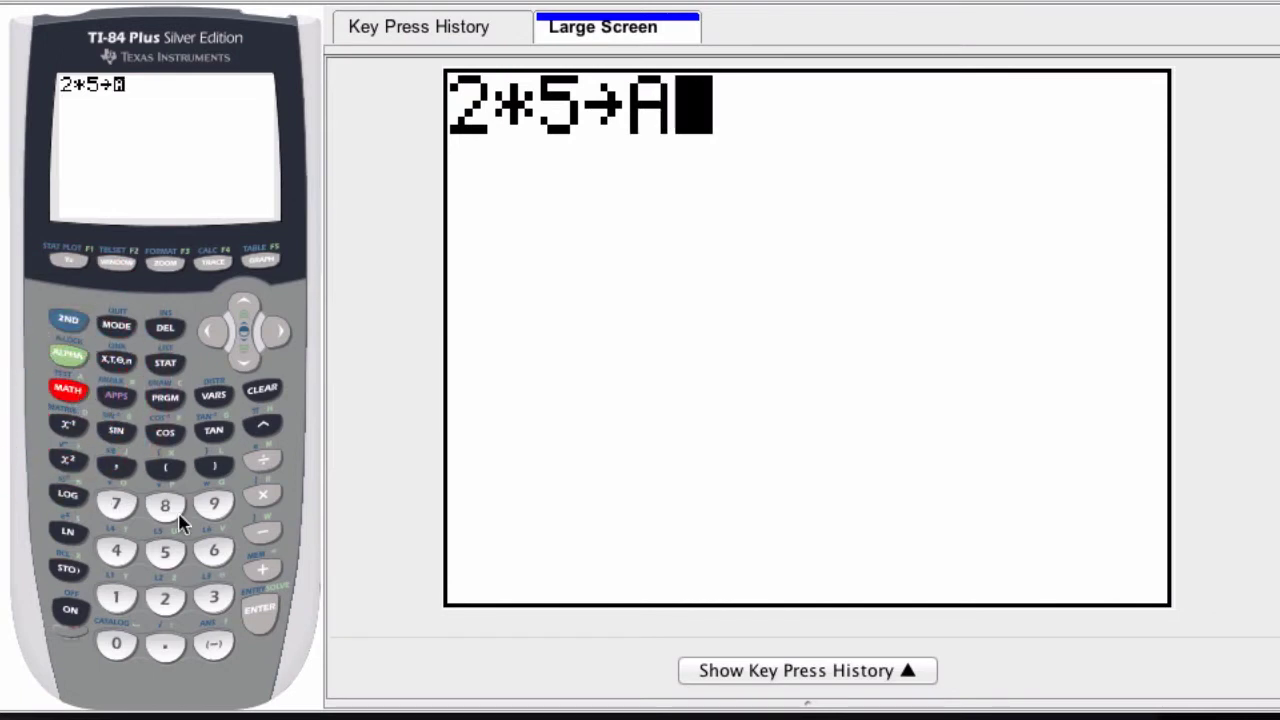
left_click(258, 622)
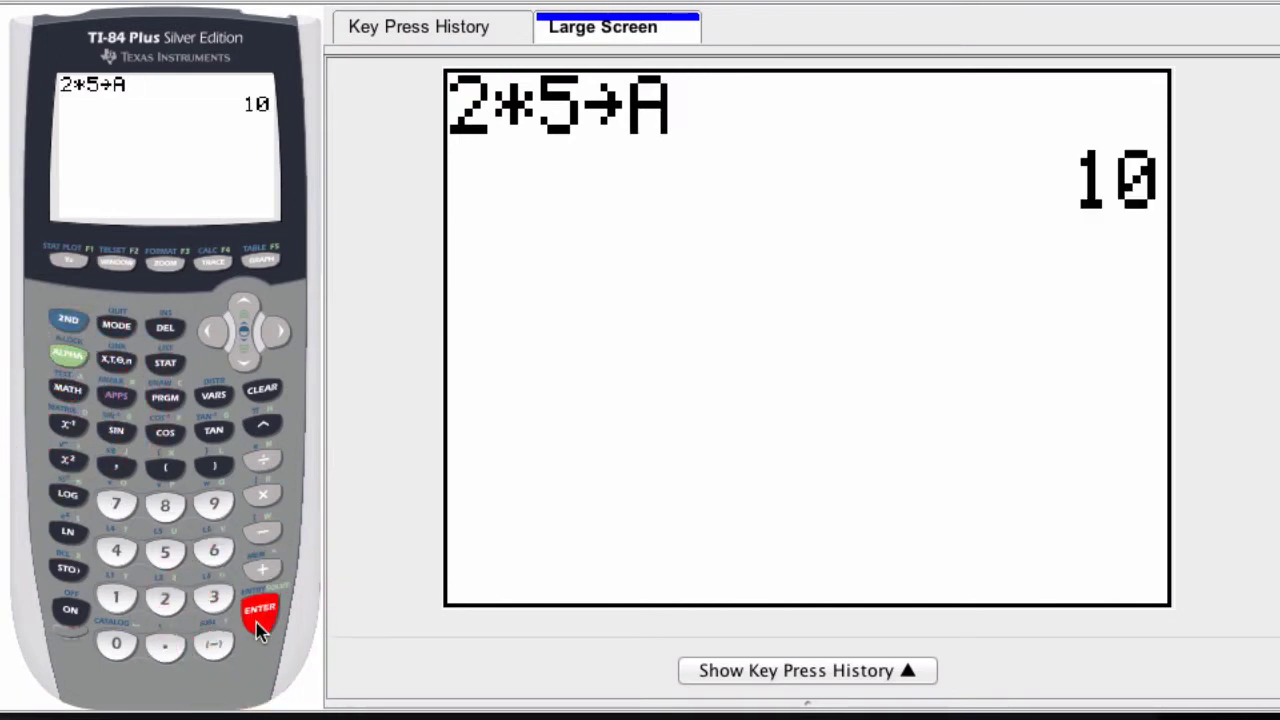
Recall A to confirm it holds 10.
left_click(67, 354)
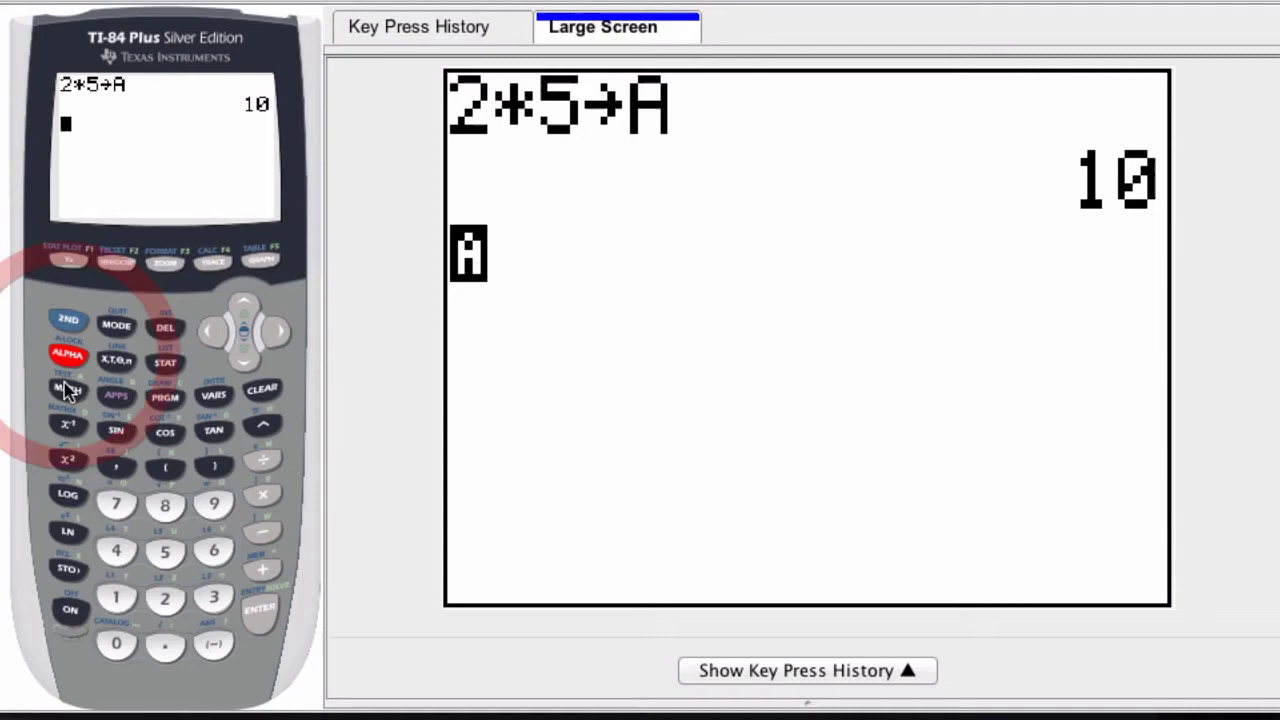
left_click(67, 388)
left_click(259, 614)
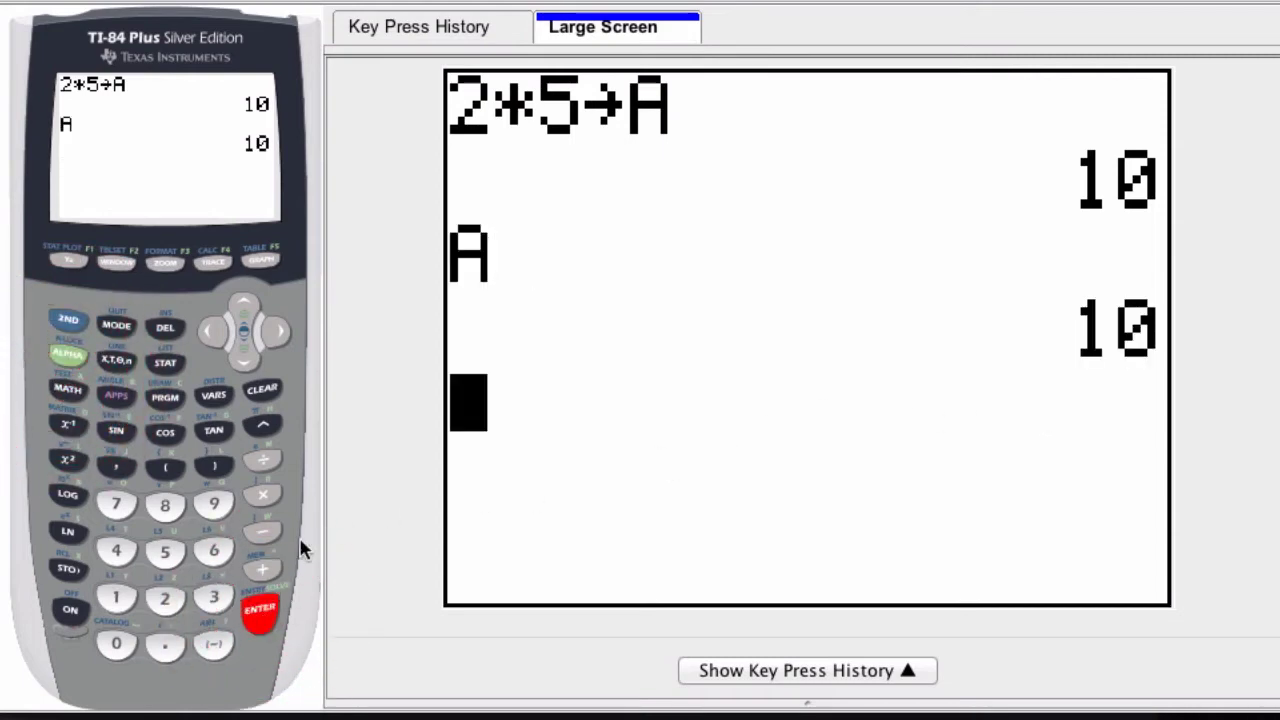
Store 3 in variable B with 3→B.
left_click(211, 596)
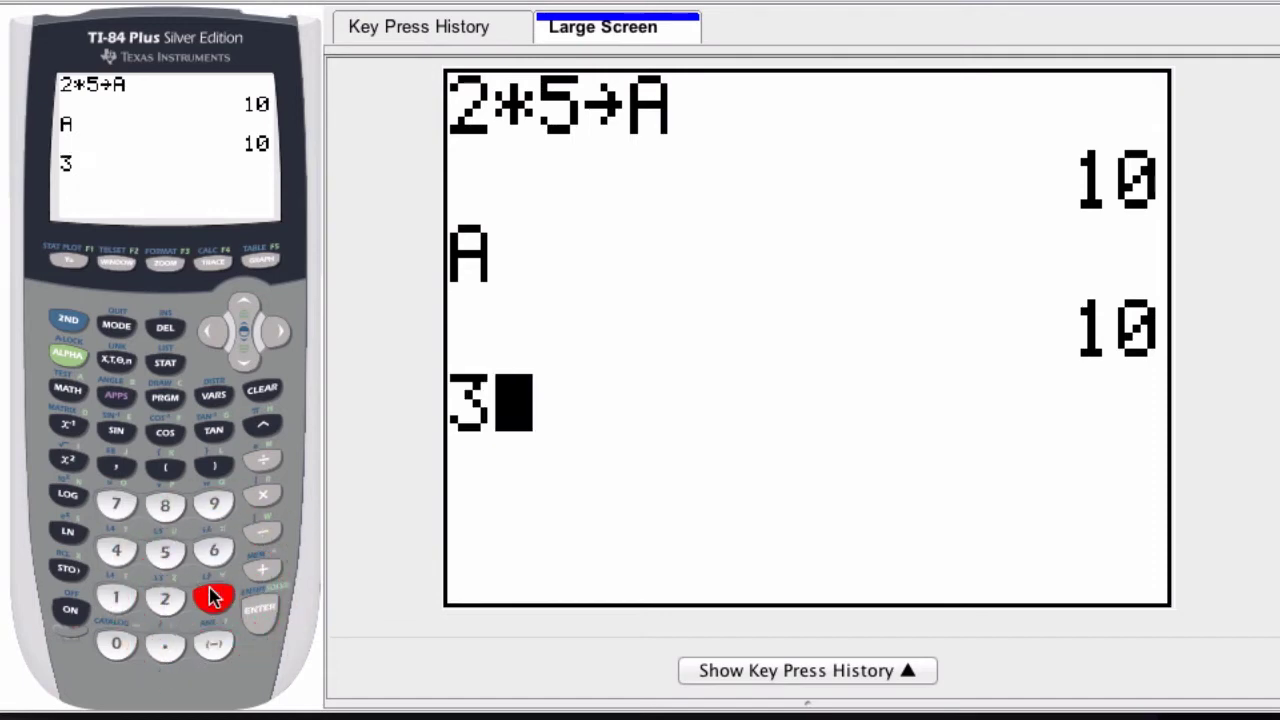
left_click(72, 364)
left_click(62, 358)
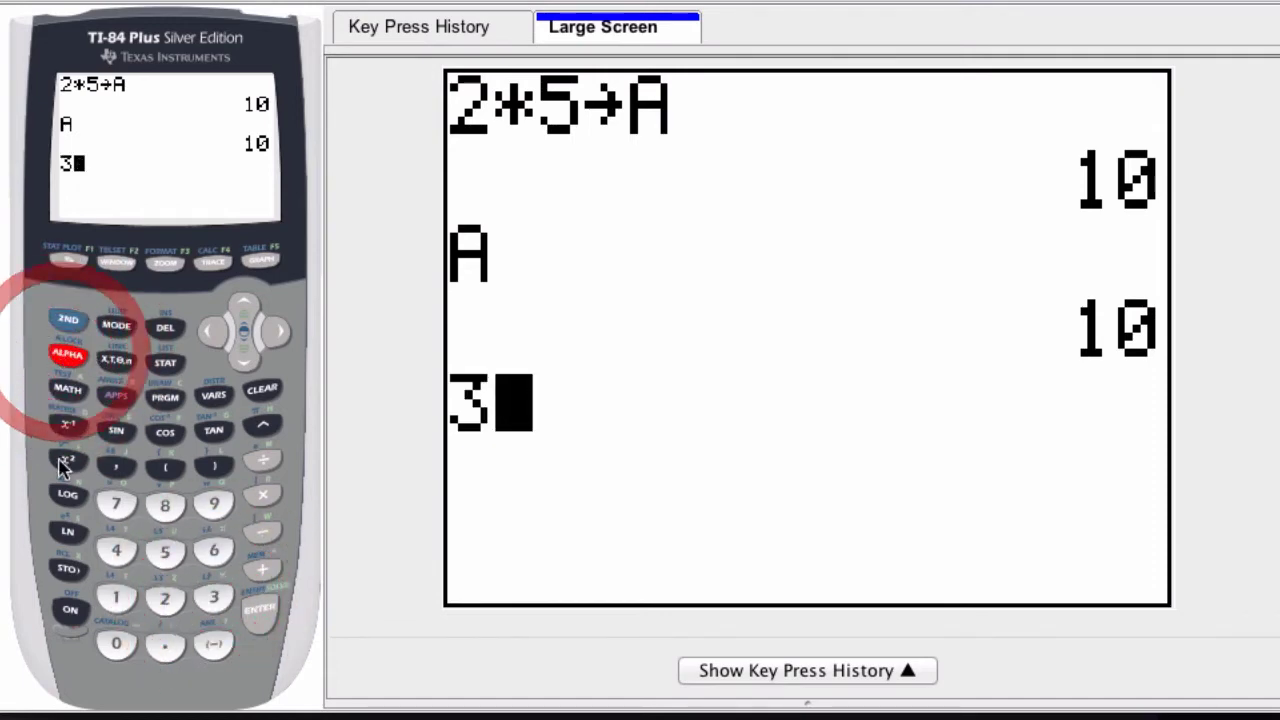
left_click(68, 569)
left_click(72, 366)
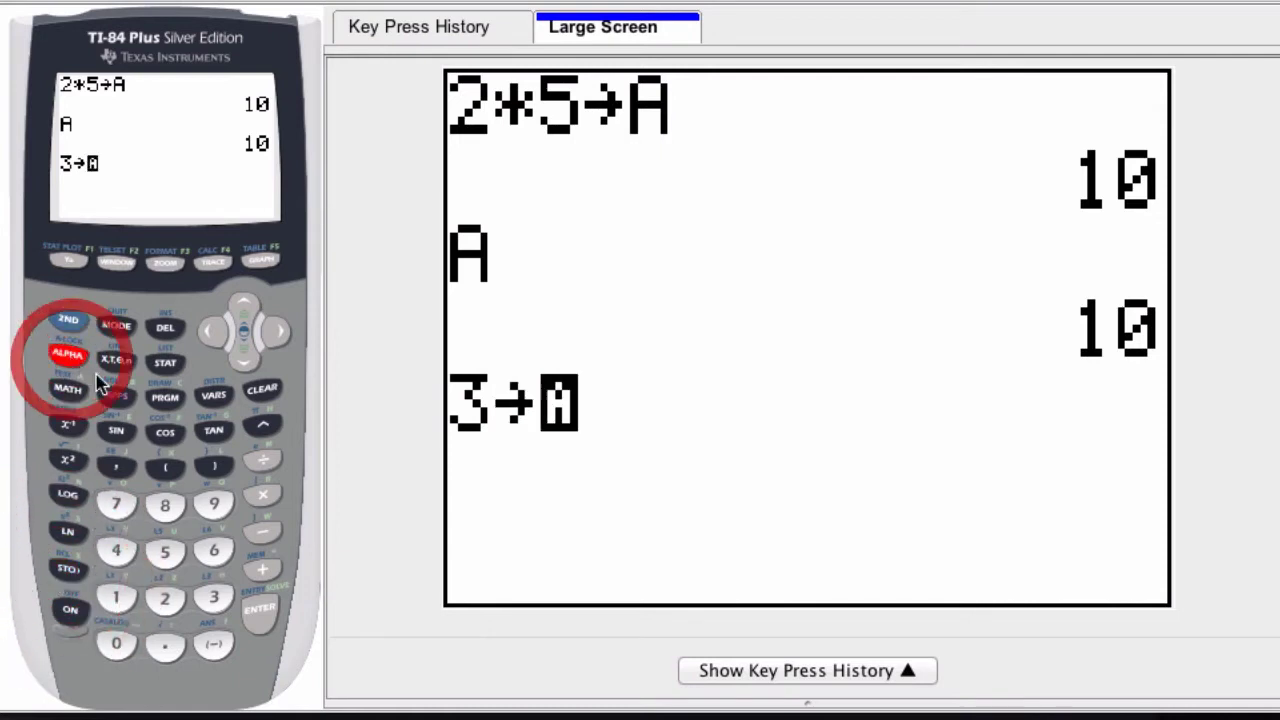
left_click(116, 395)
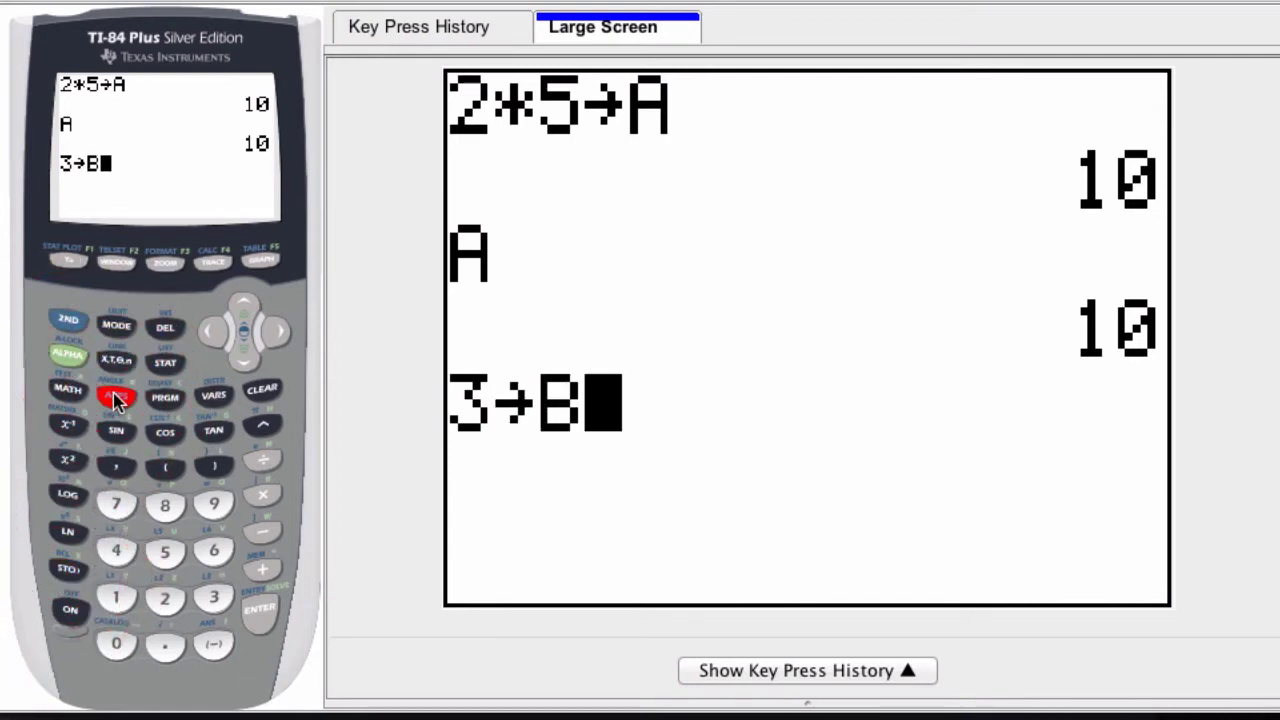
left_click(258, 610)
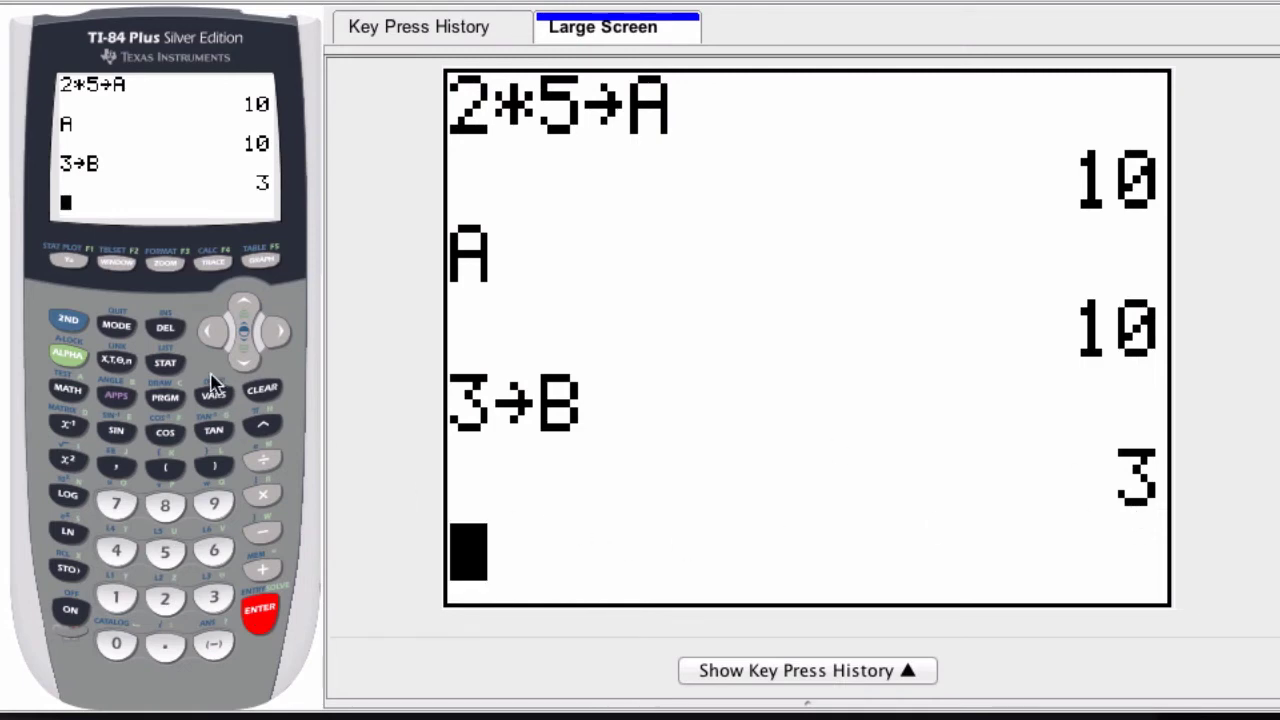
Recall B to confirm it equals 3.
left_click(68, 354)
left_click(115, 396)
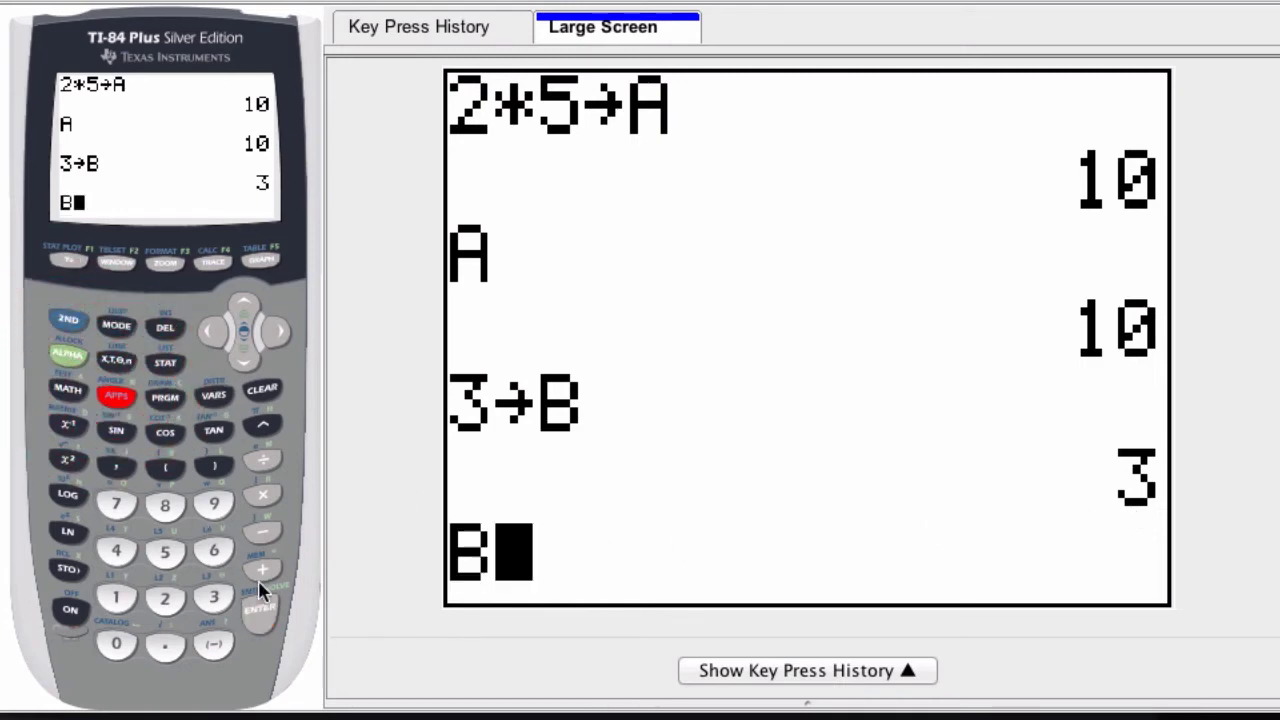
left_click(258, 610)
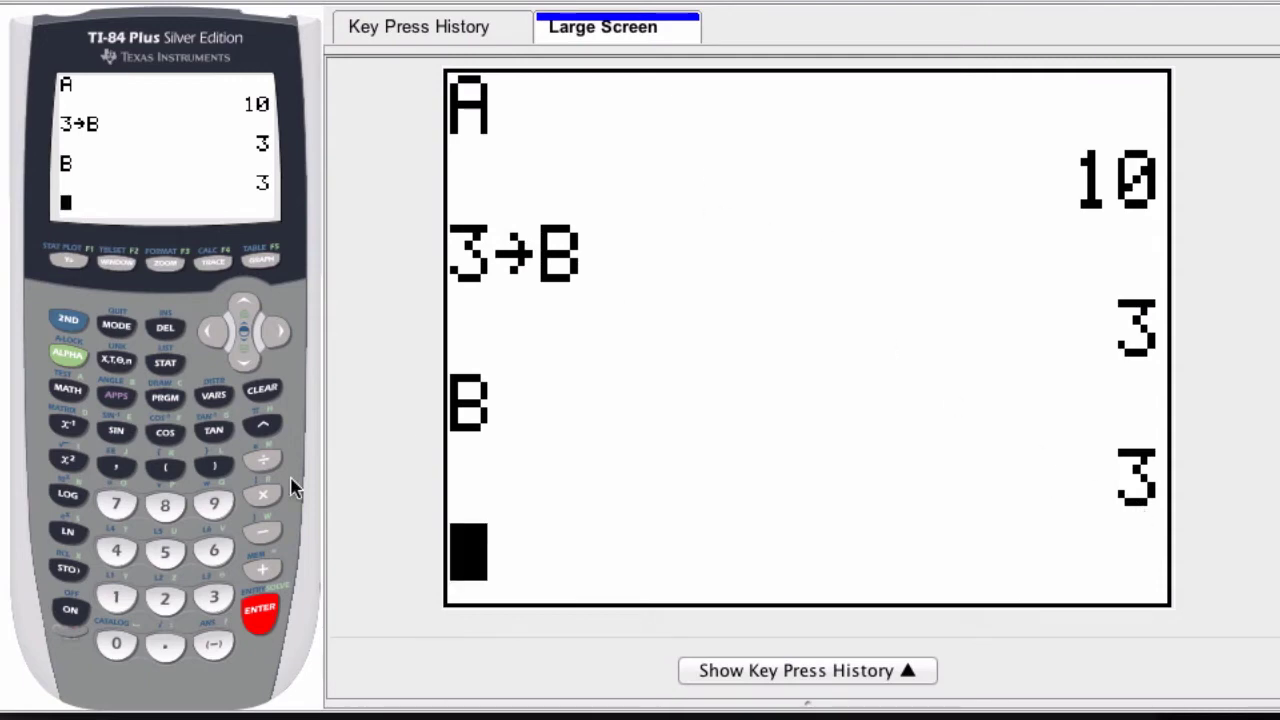
Evaluate the implied product AB, giving 30.
left_click(68, 356)
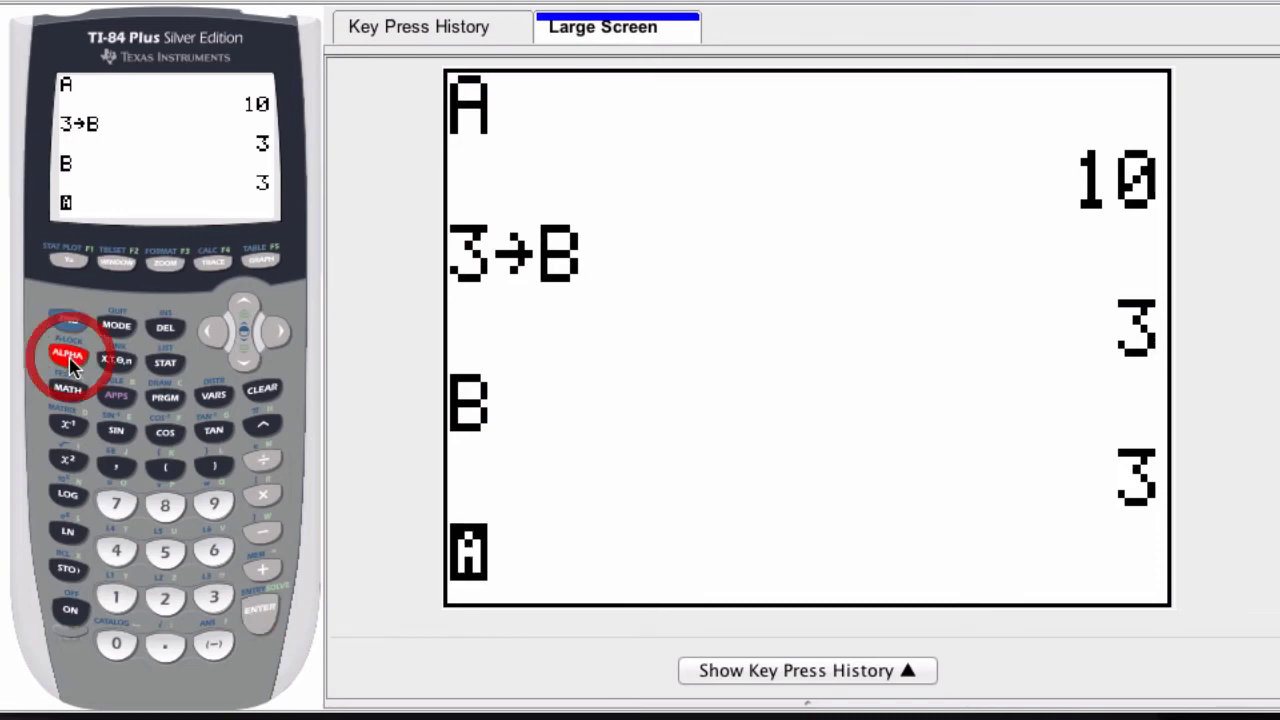
left_click(67, 388)
left_click(68, 356)
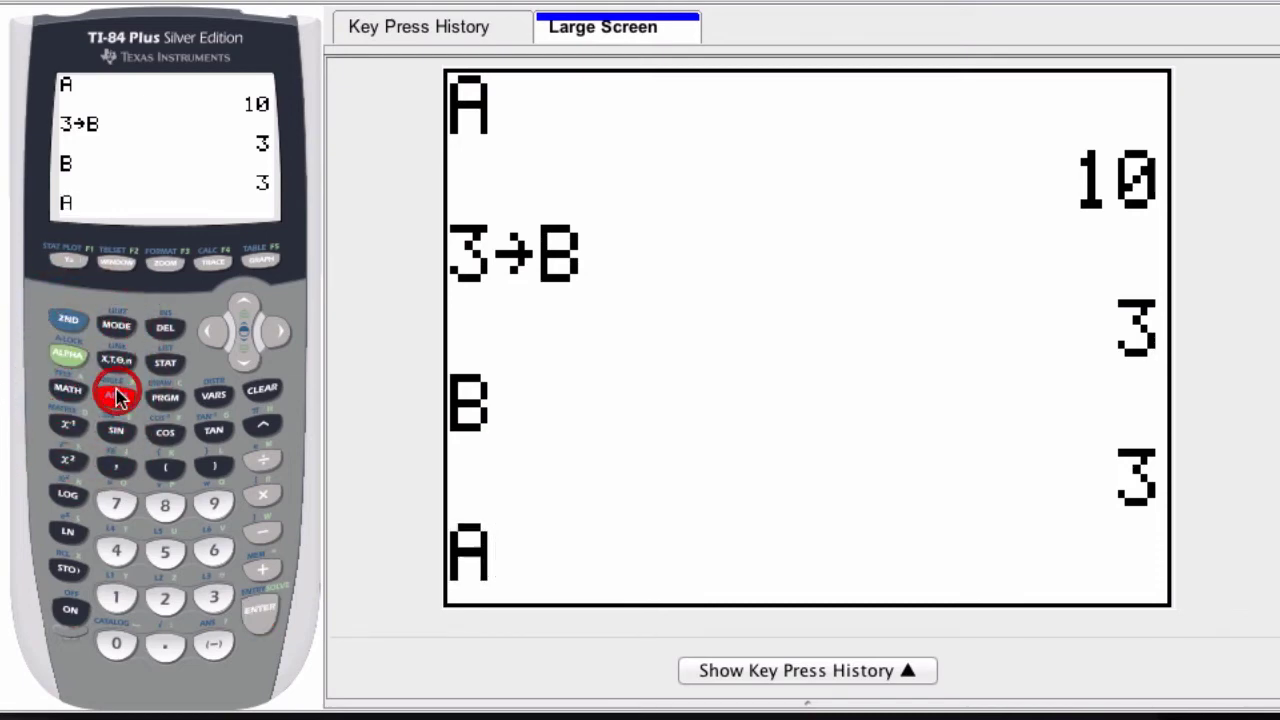
left_click(115, 392)
left_click(256, 608)
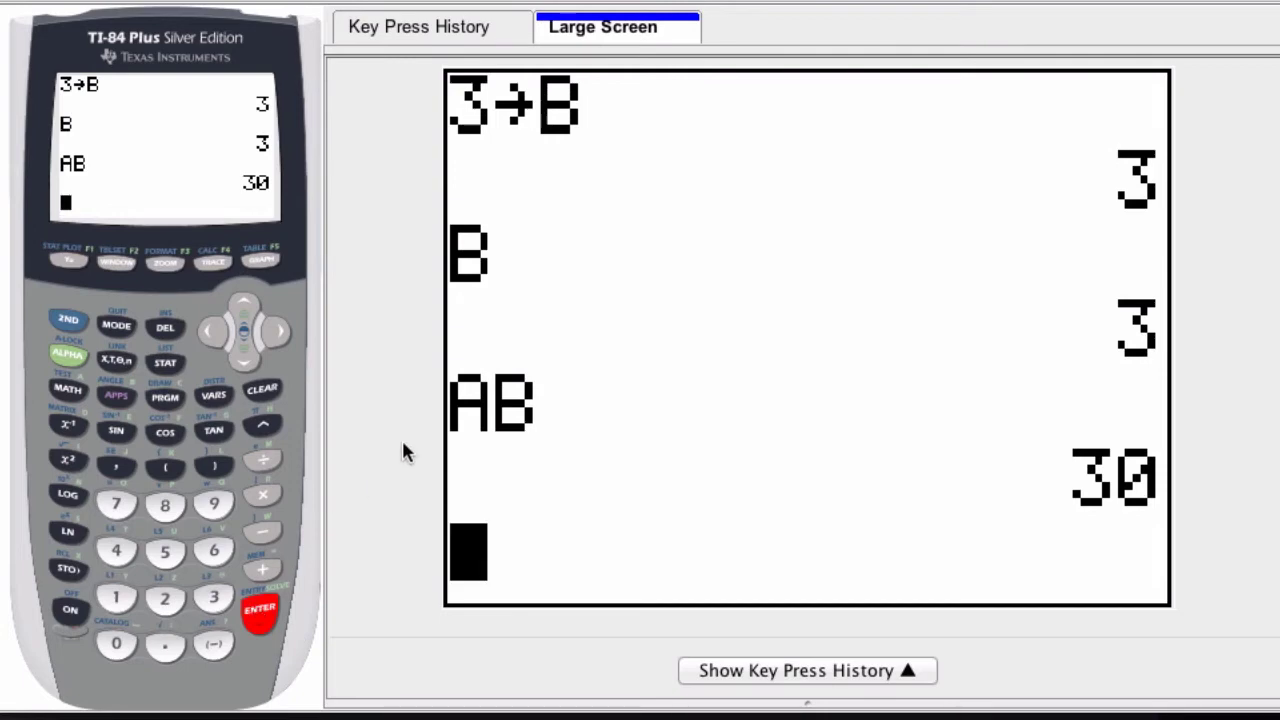
Evaluate A(B+1), giving 40.
left_click(68, 388)
left_click(165, 467)
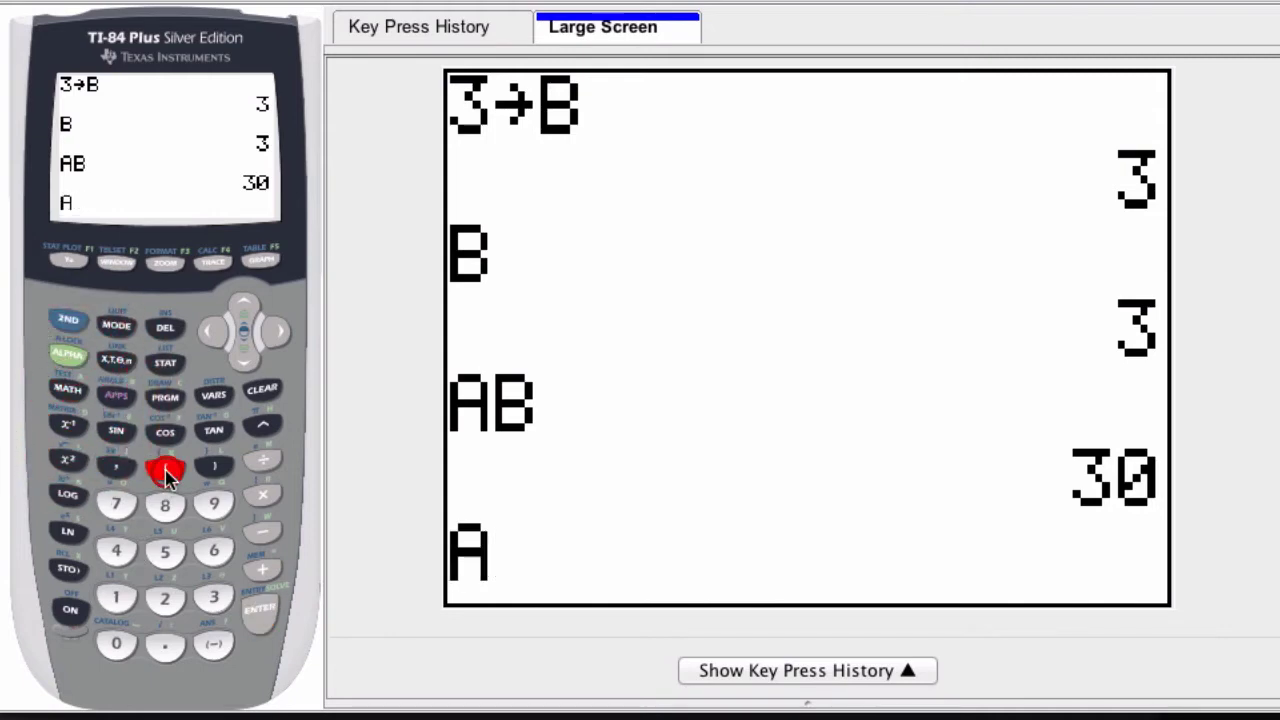
left_click(68, 354)
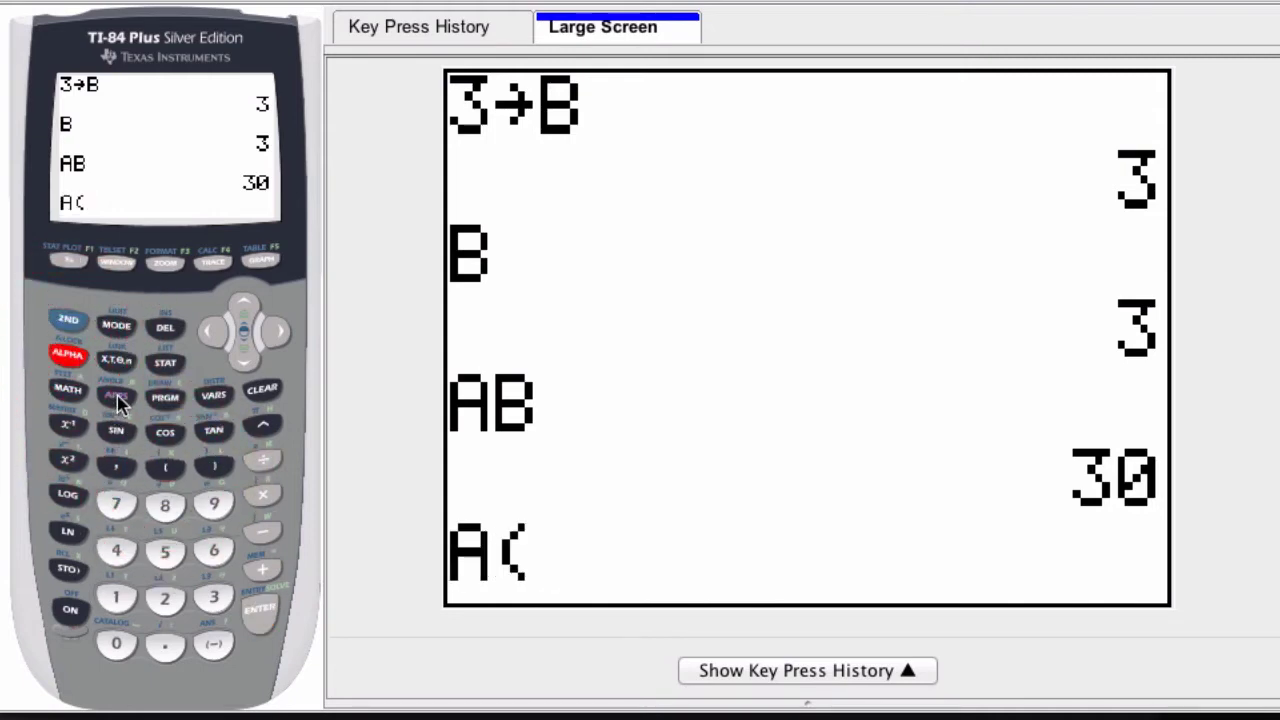
left_click(117, 395)
left_click(262, 569)
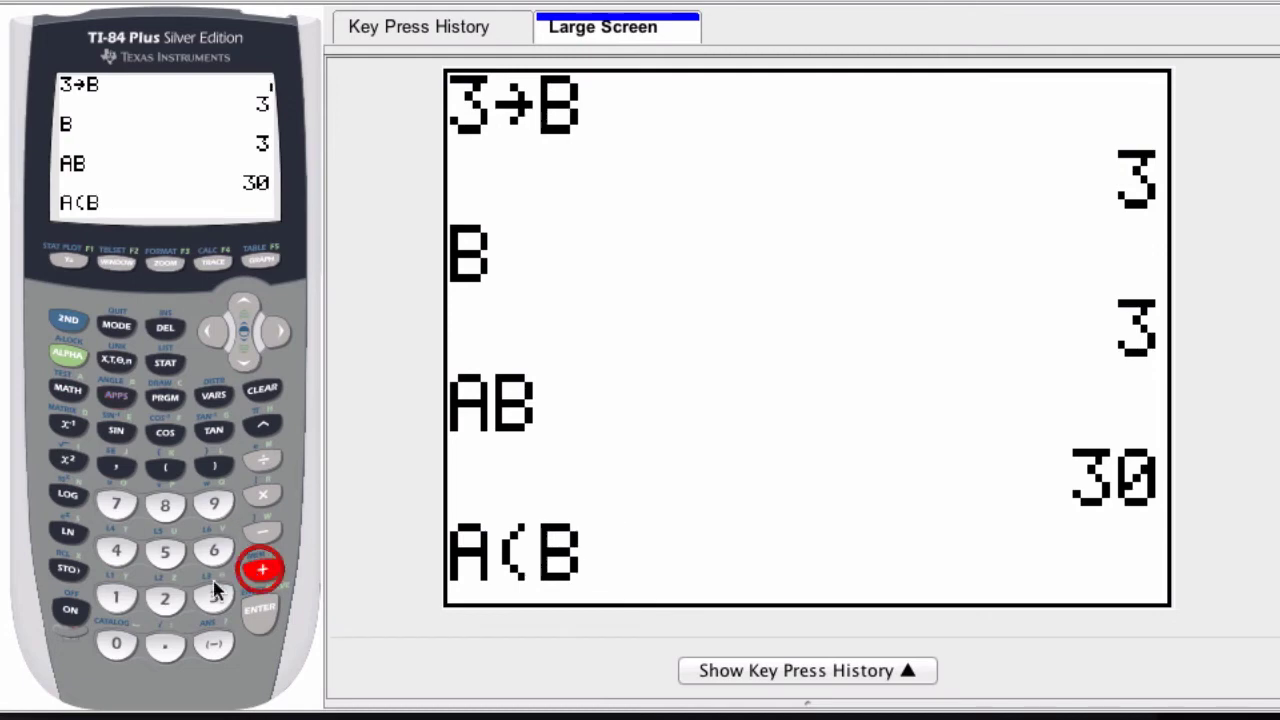
left_click(117, 597)
left_click(211, 468)
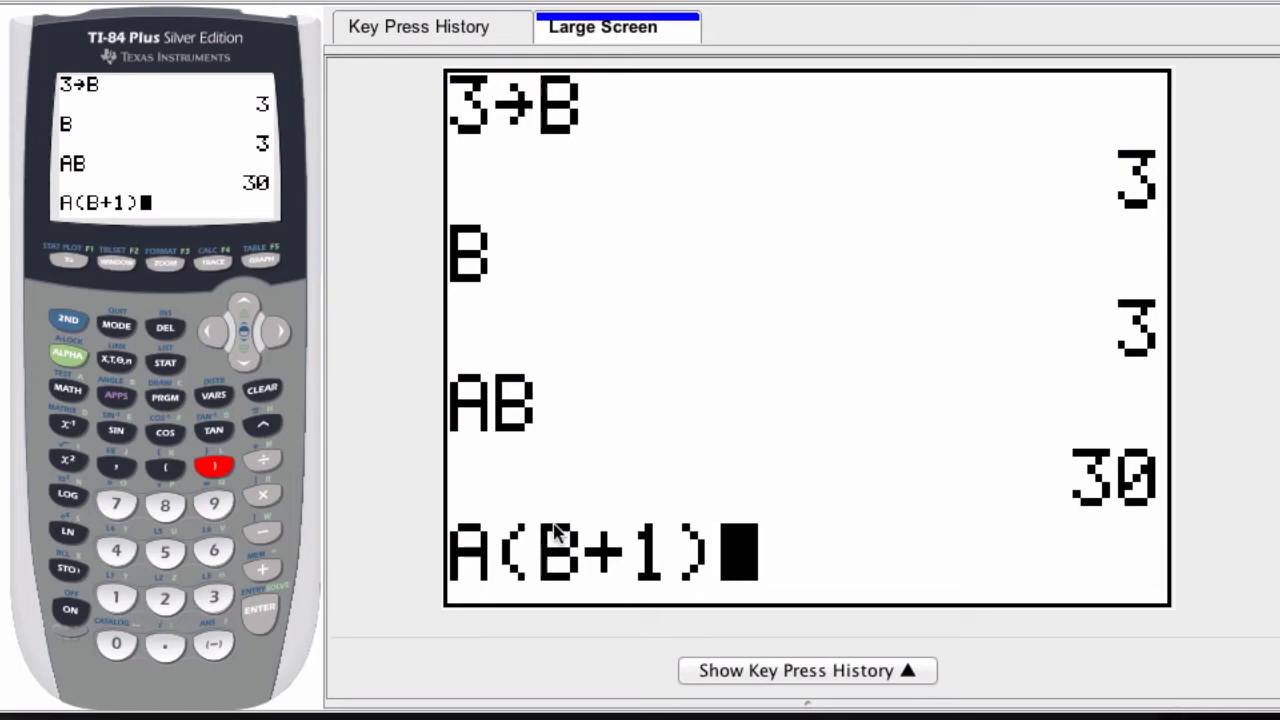
left_click(259, 608)
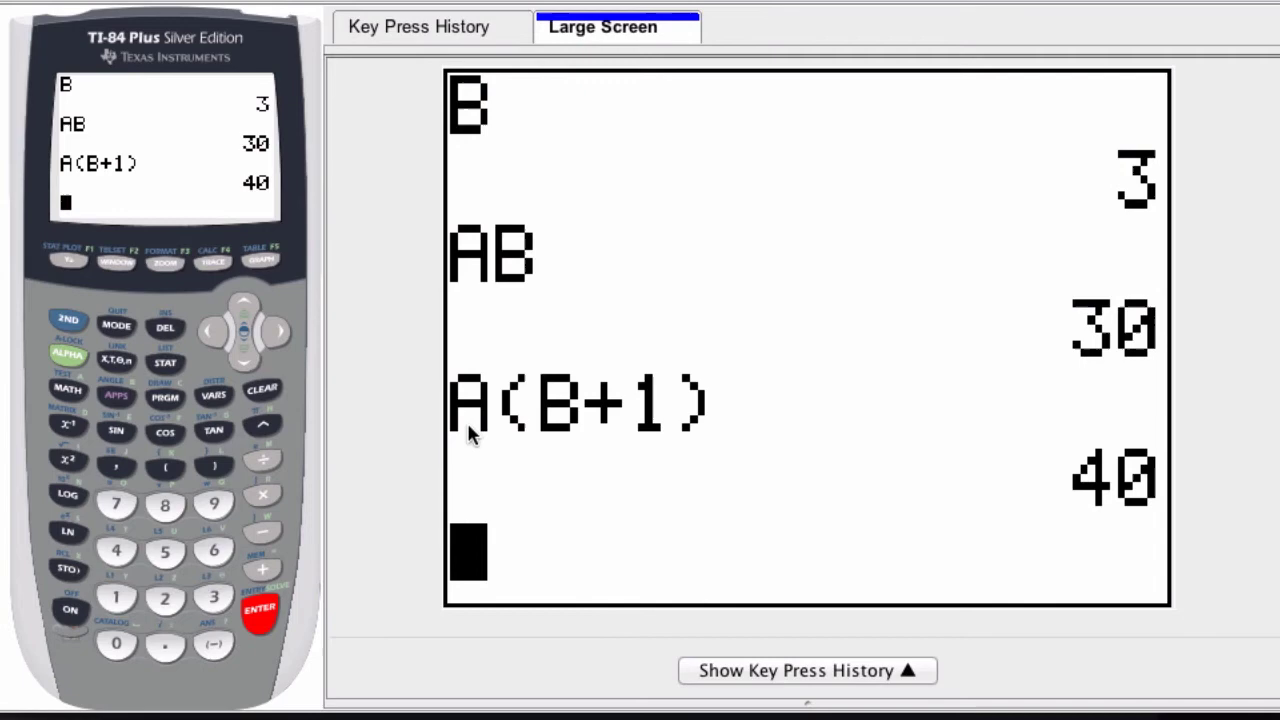
Enter A(B*9) using the stored A and B and evaluate it to 270.
left_click(67, 354)
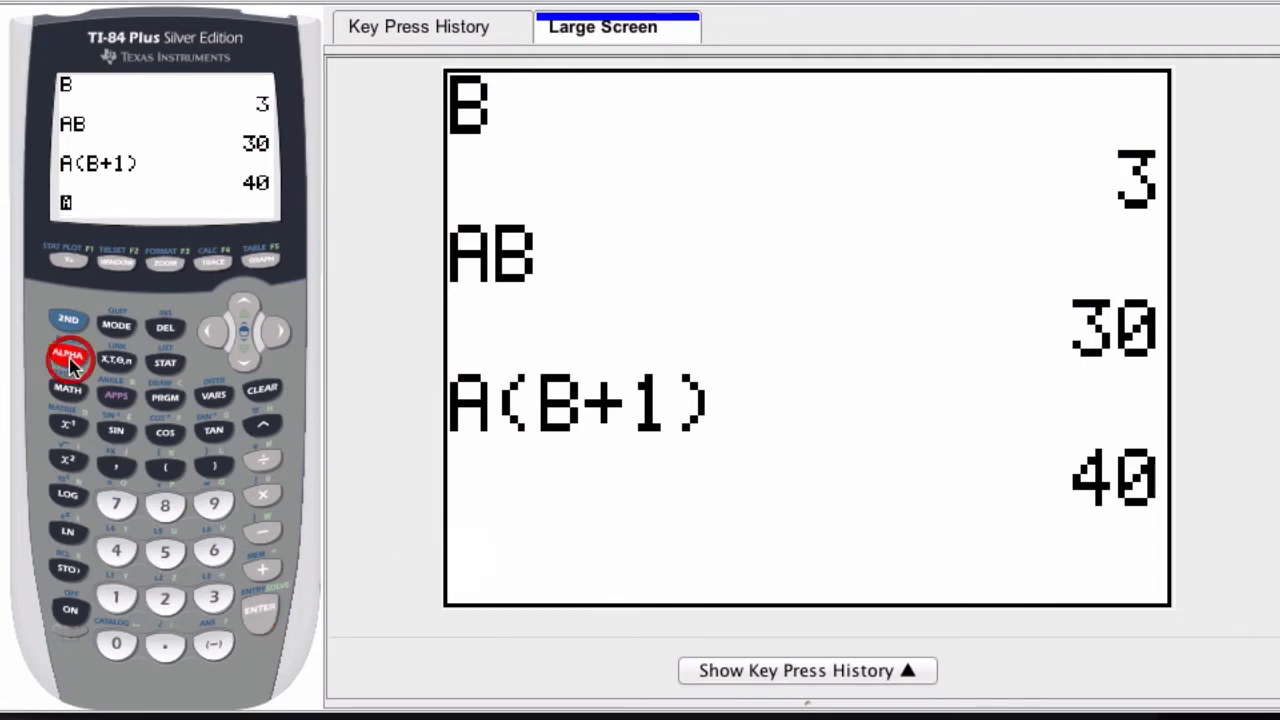
left_click(67, 390)
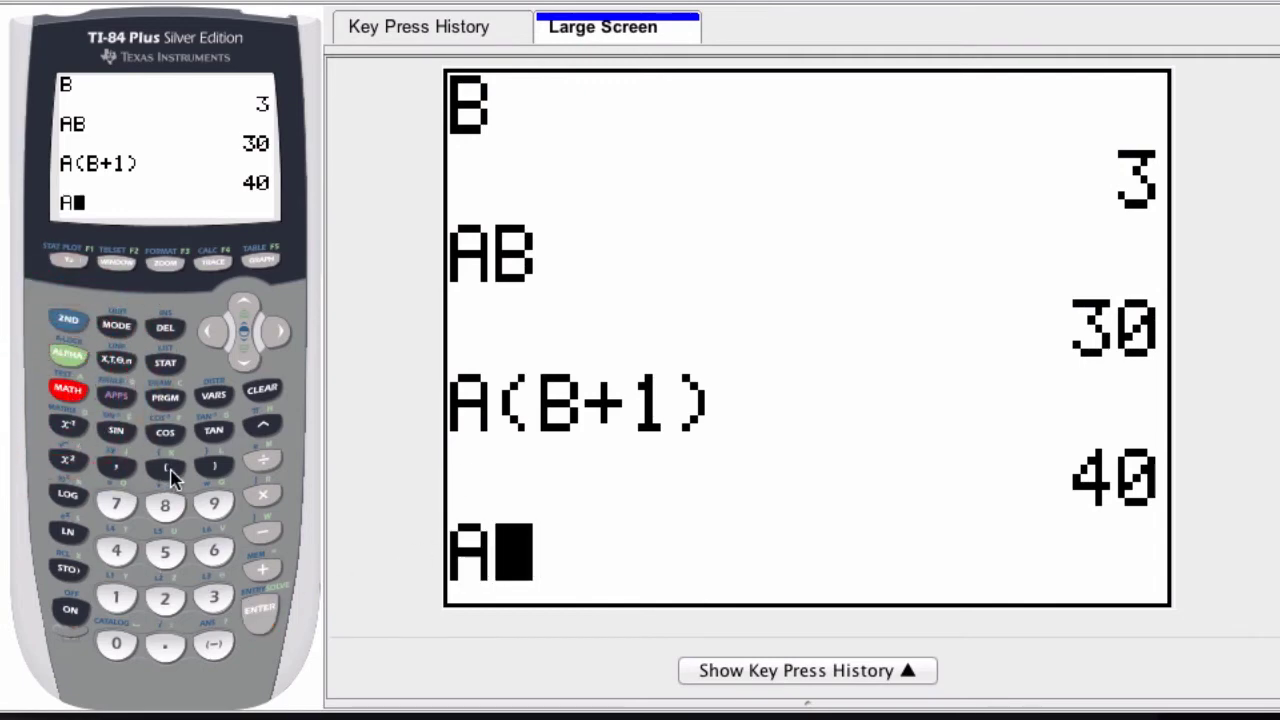
left_click(160, 468)
left_click(67, 354)
left_click(117, 397)
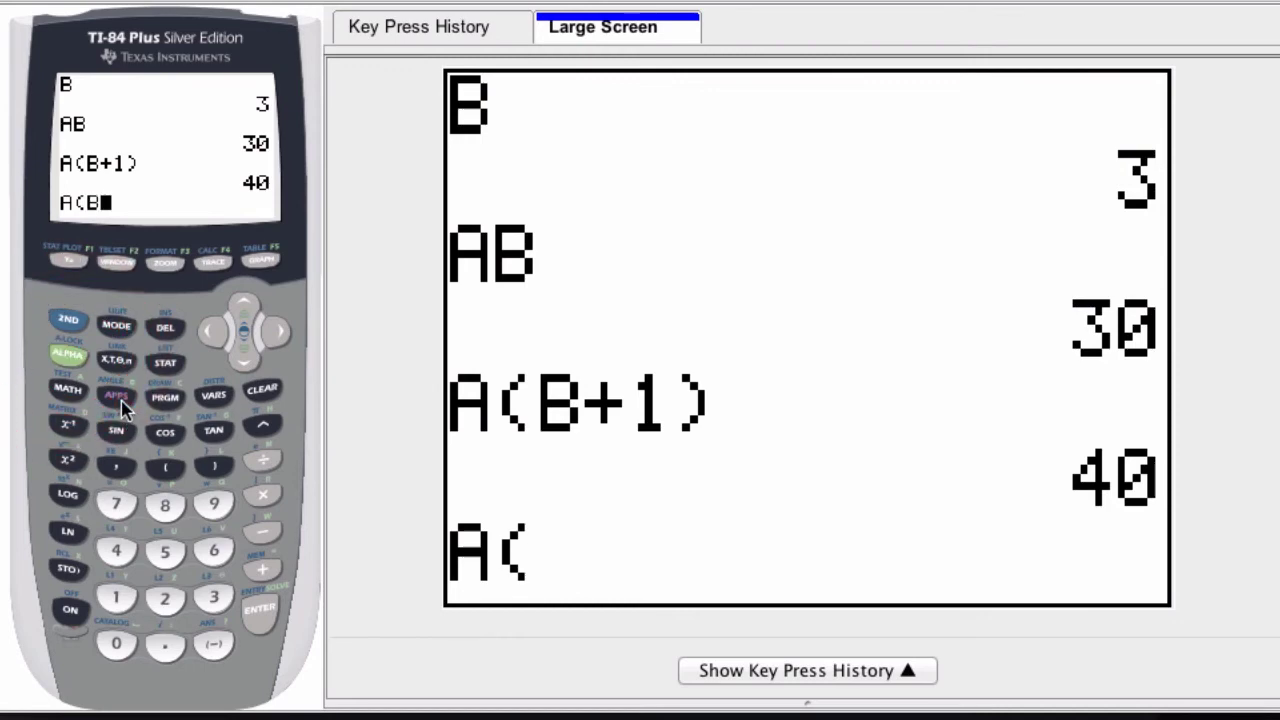
left_click(262, 495)
left_click(216, 502)
left_click(214, 466)
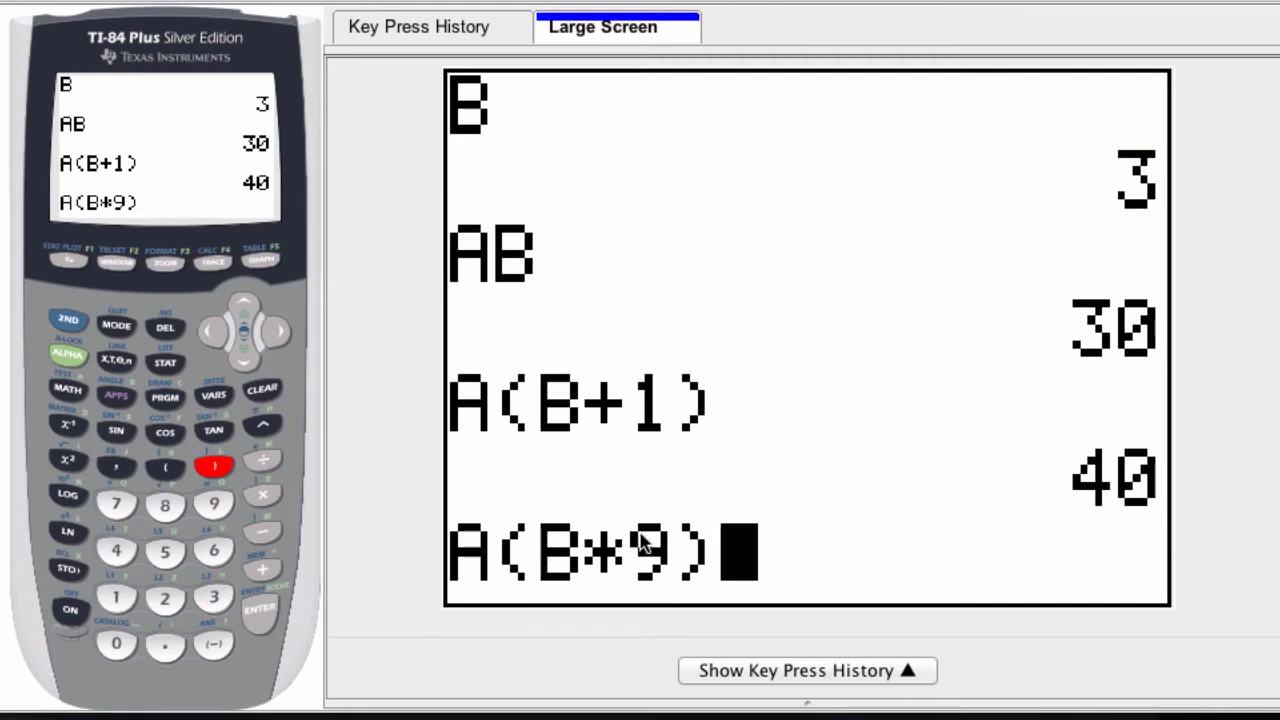
left_click(266, 615)
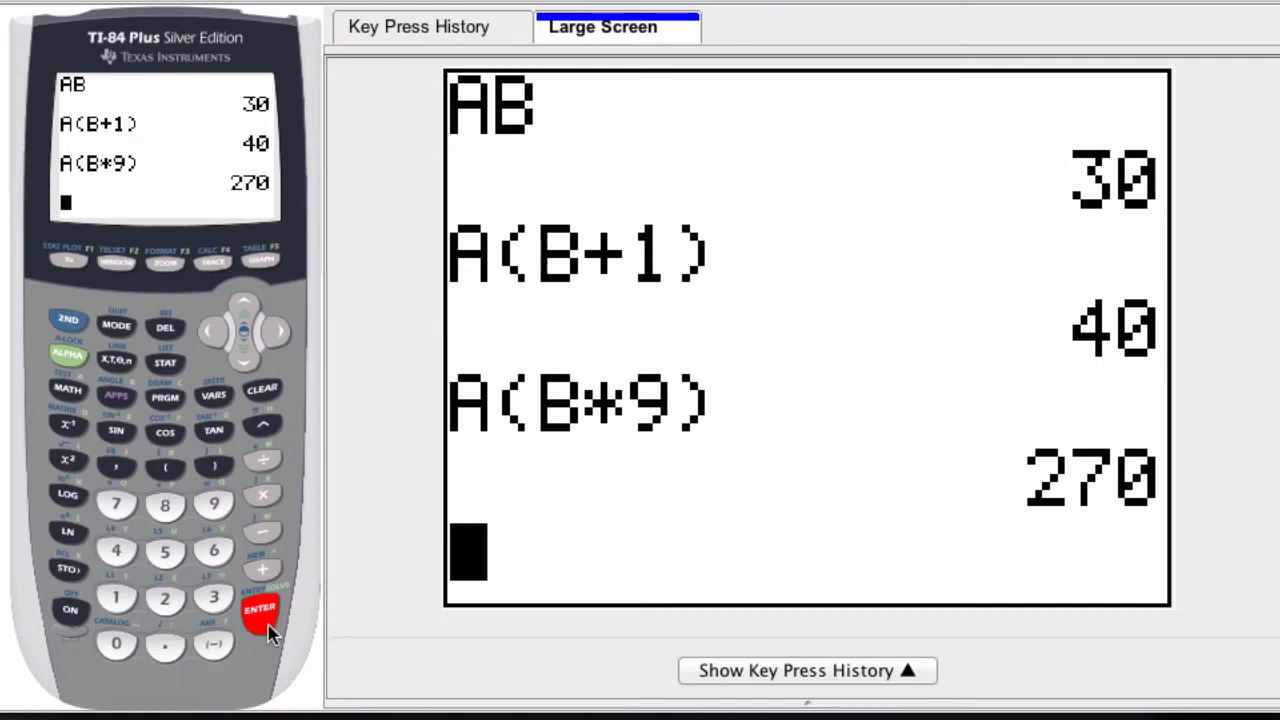
Evaluate A -B, giving -30.
left_click(67, 355)
left_click(67, 390)
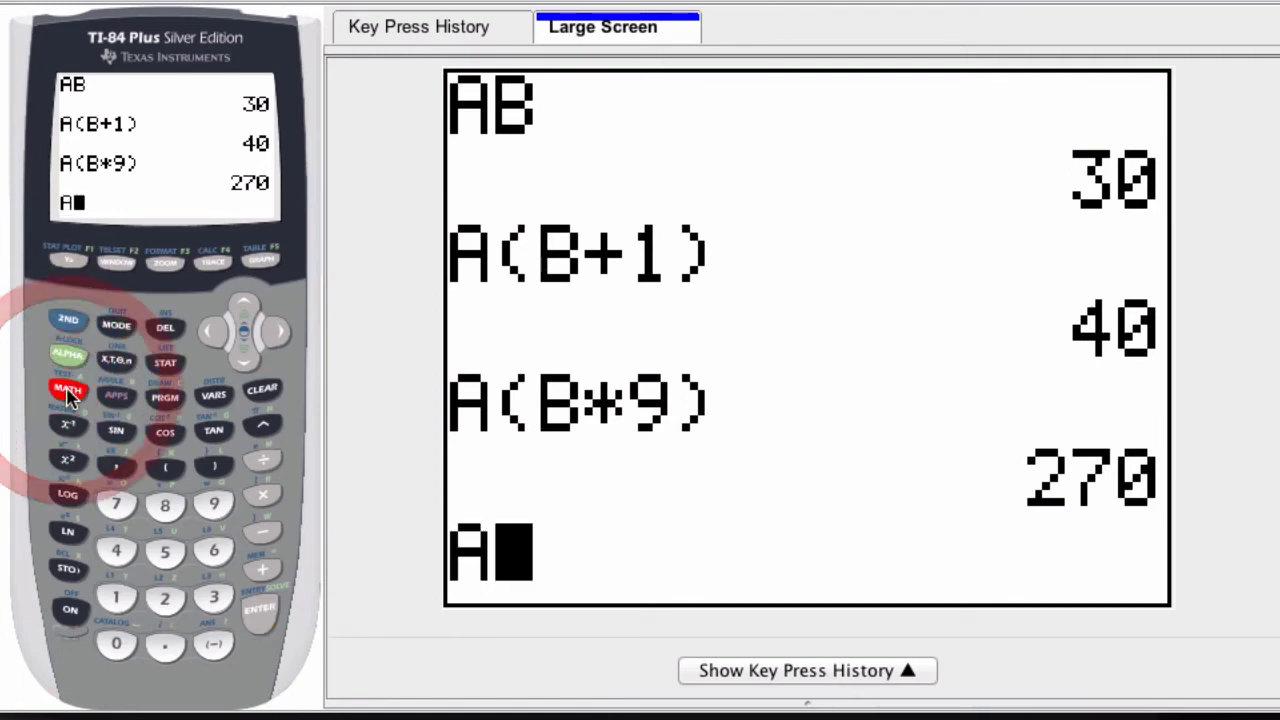
left_click(213, 645)
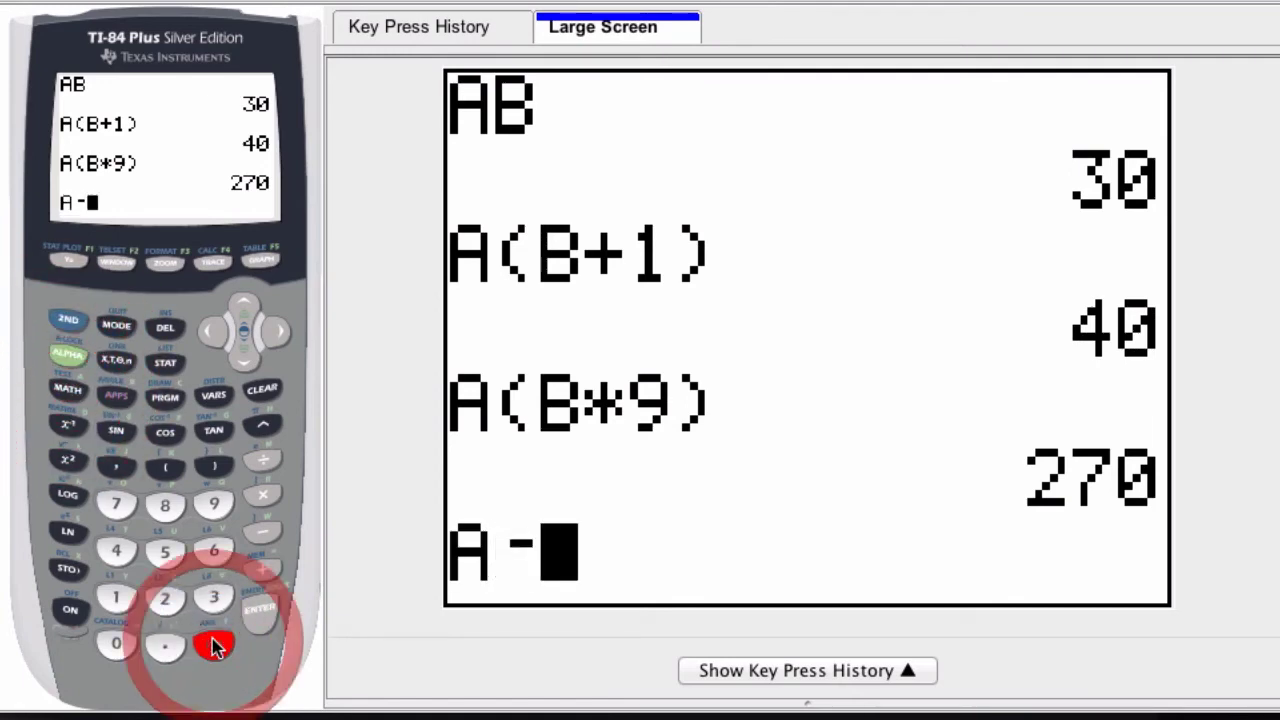
left_click(67, 355)
left_click(108, 393)
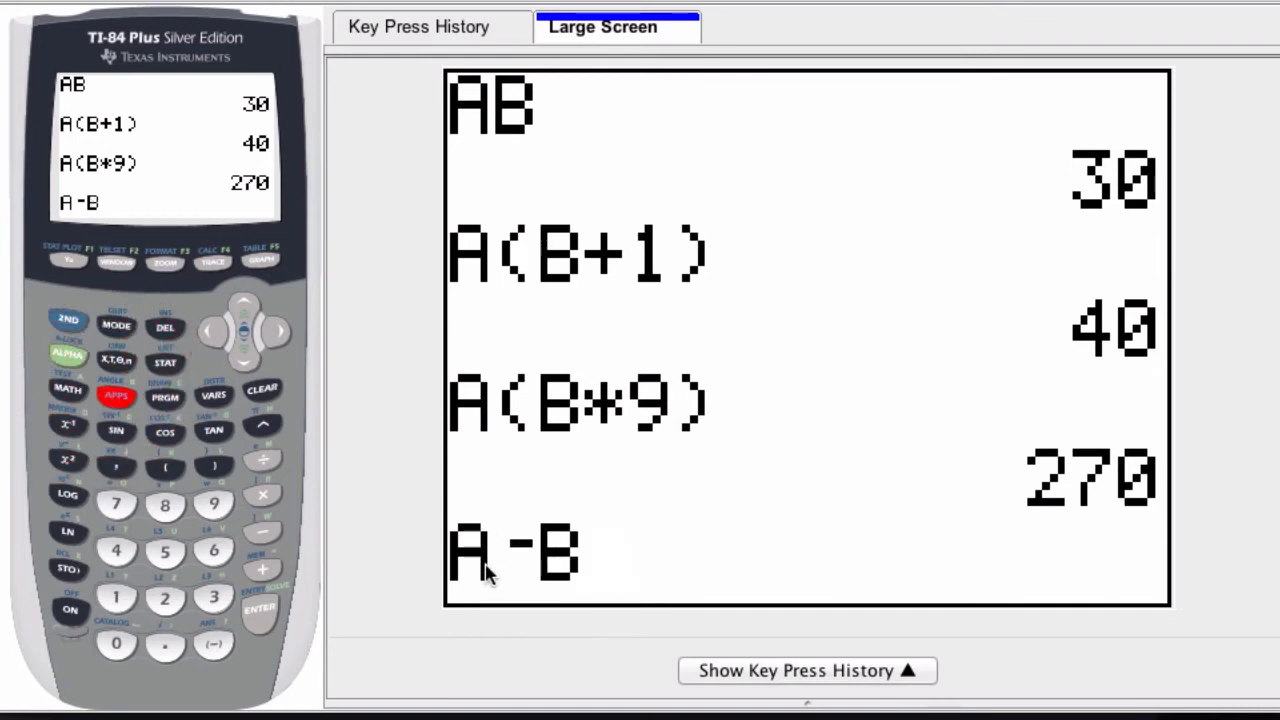
left_click(258, 620)
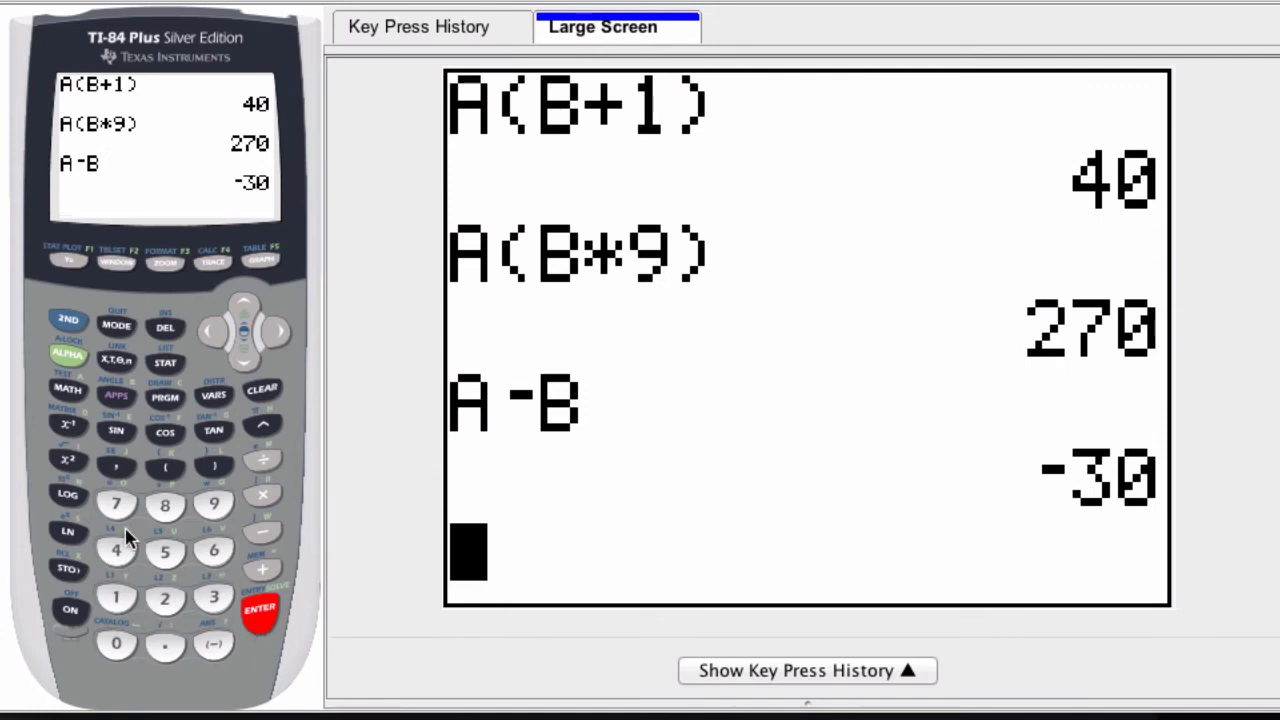
Evaluate -AB, also giving -30.
left_click(213, 643)
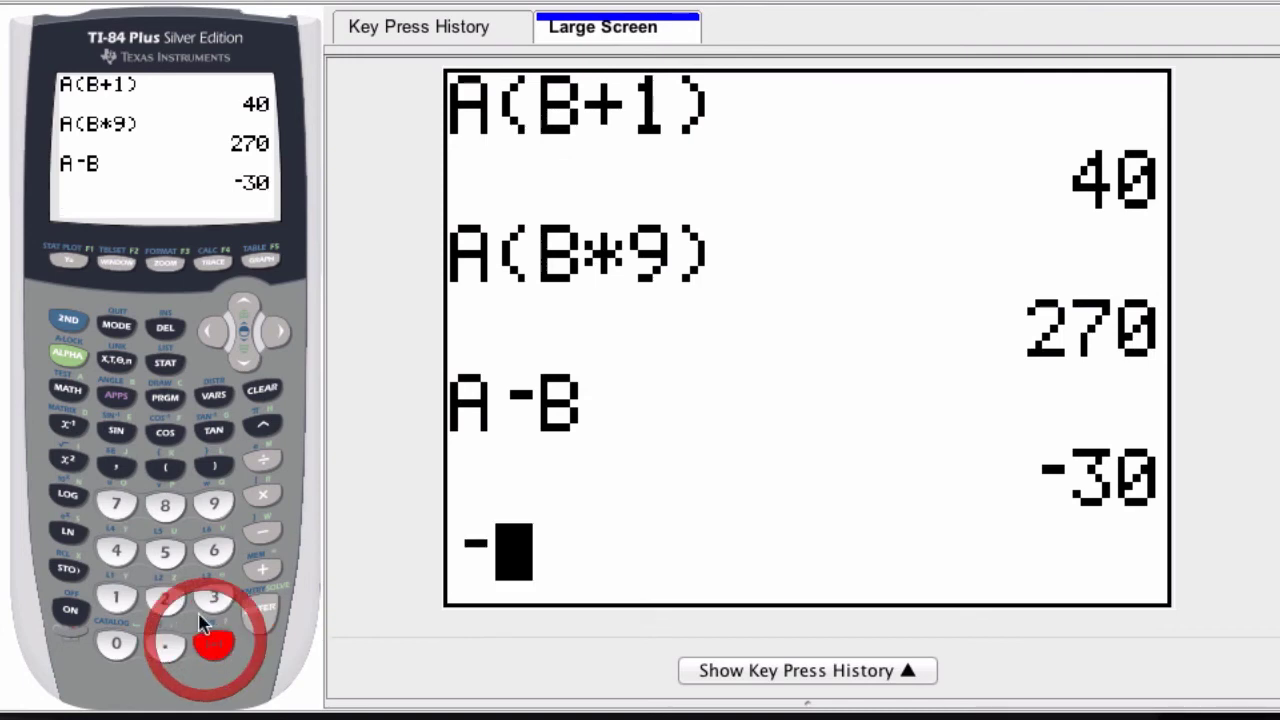
left_click(68, 355)
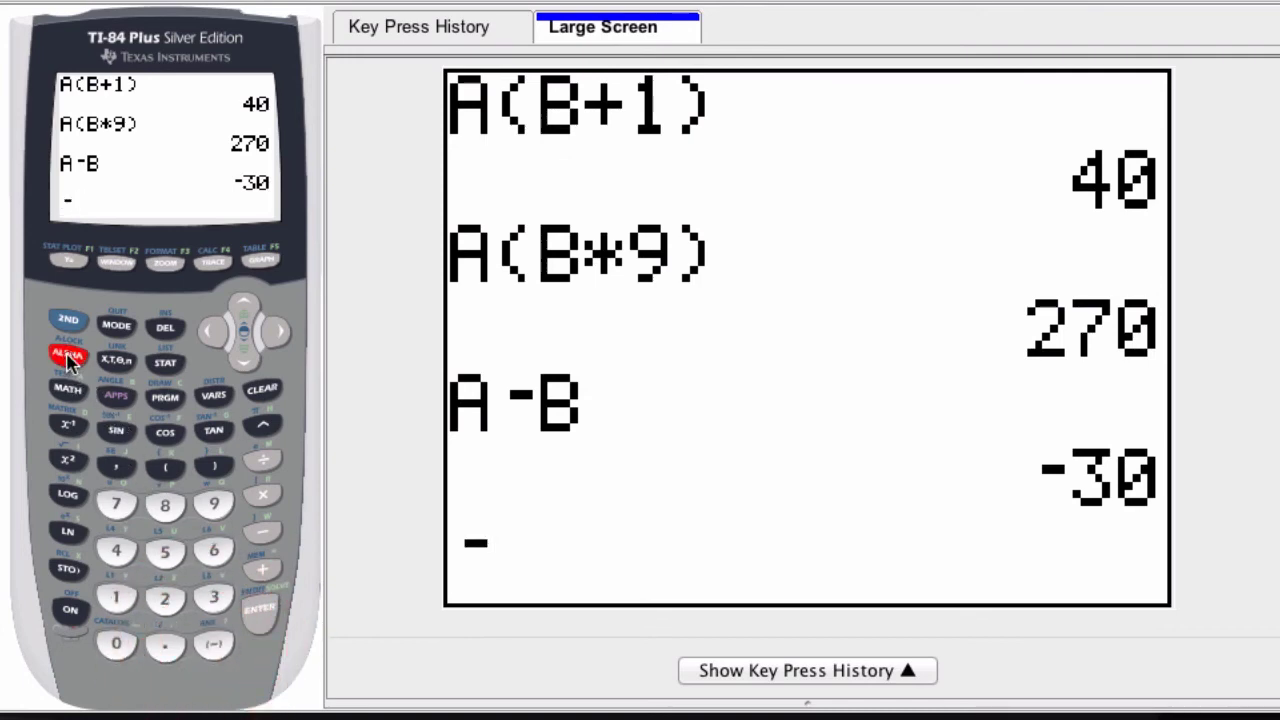
left_click(67, 392)
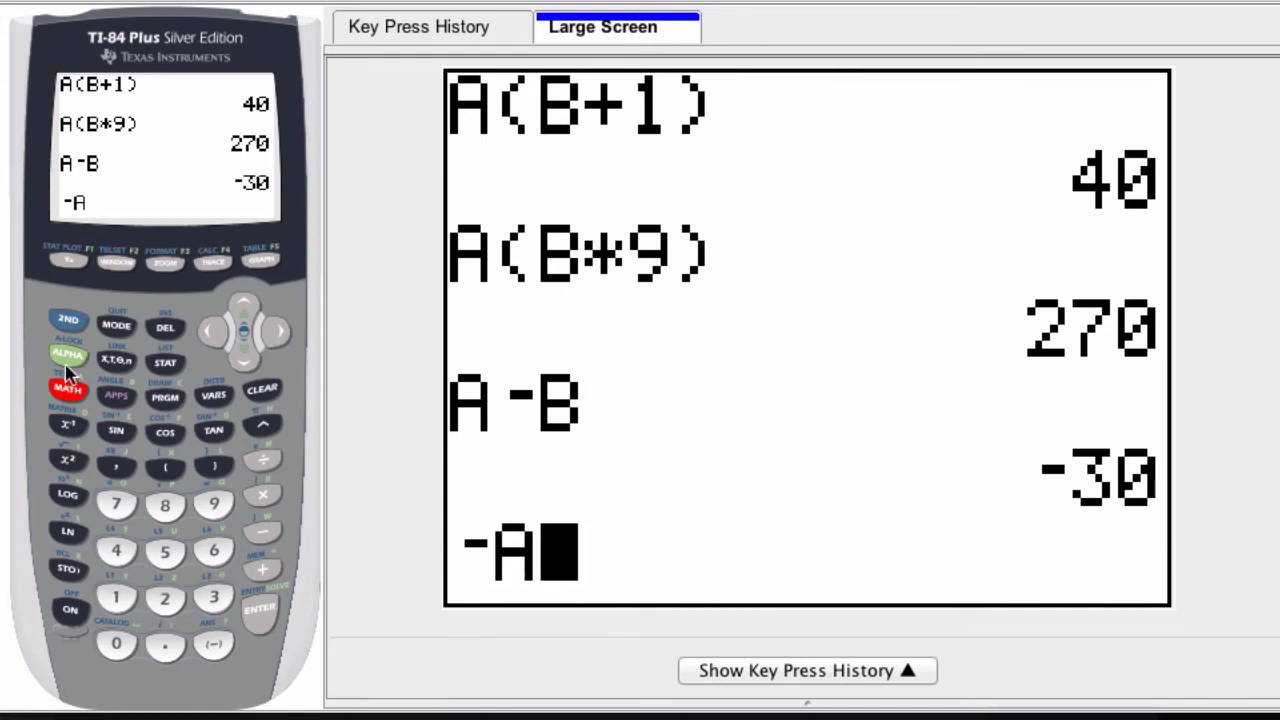
left_click(68, 352)
left_click(116, 396)
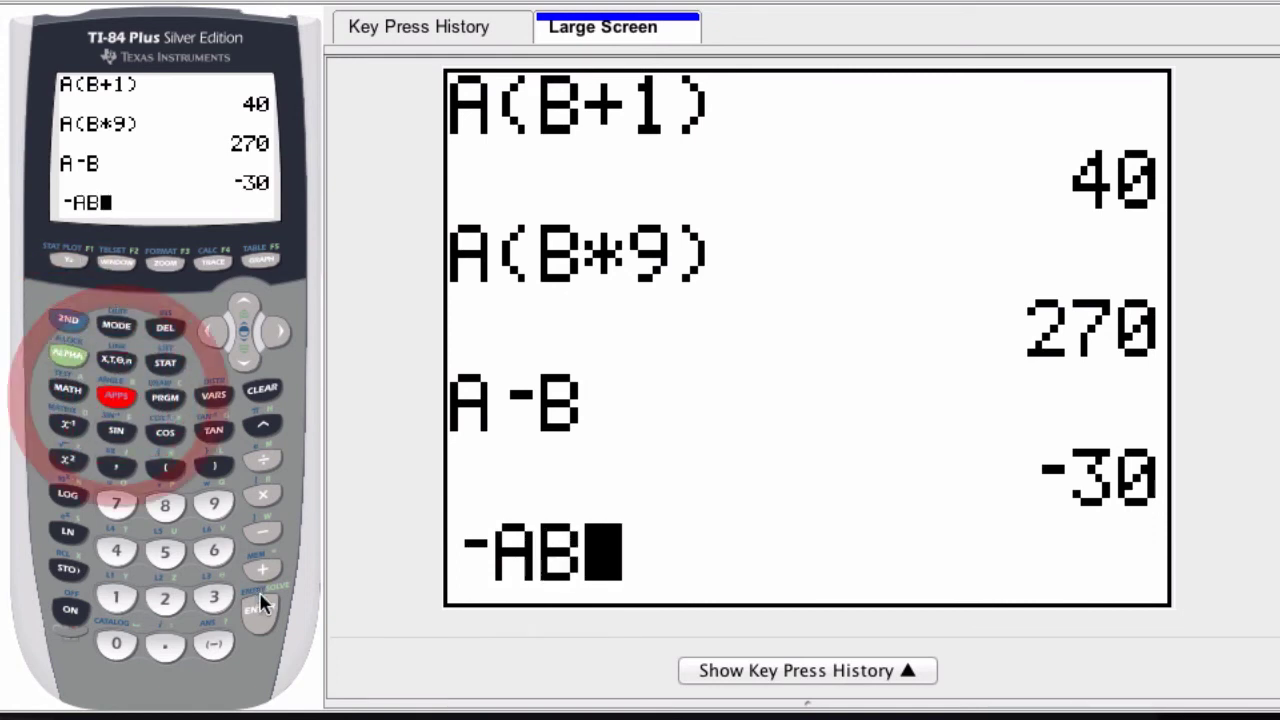
left_click(260, 608)
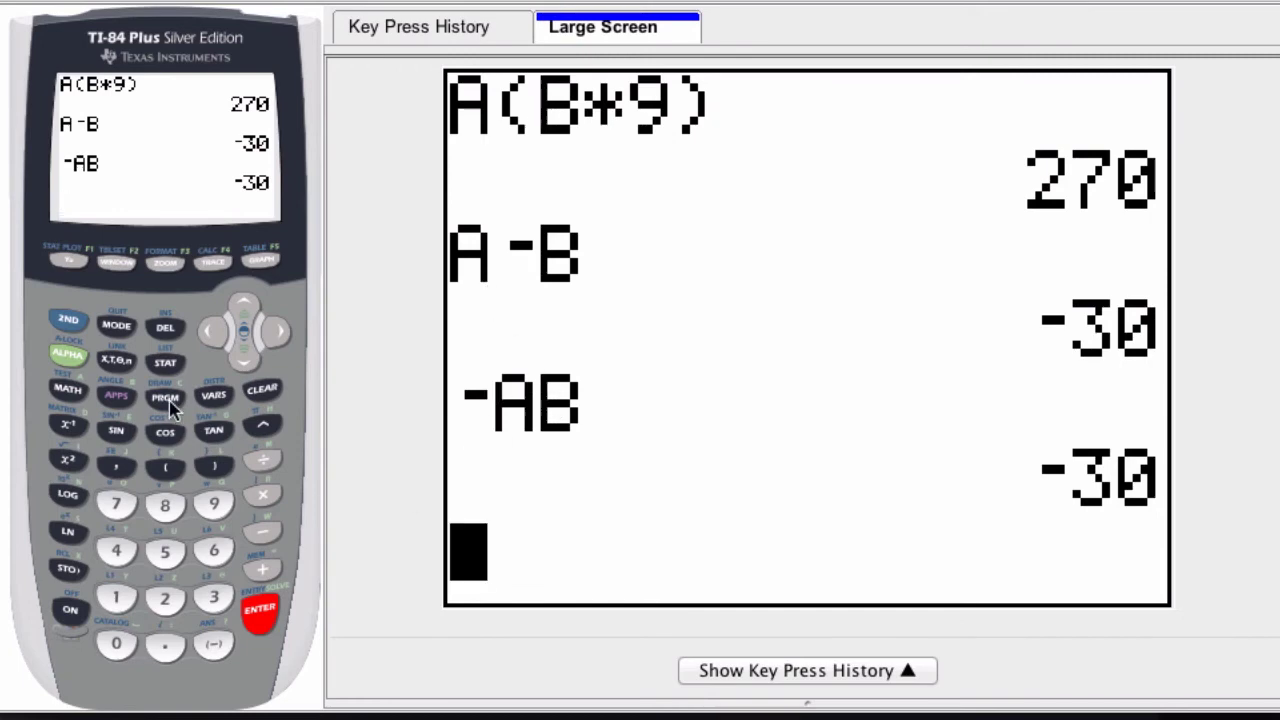
Enter -A, deleting the stray ? that appeared after it.
left_click(173, 578)
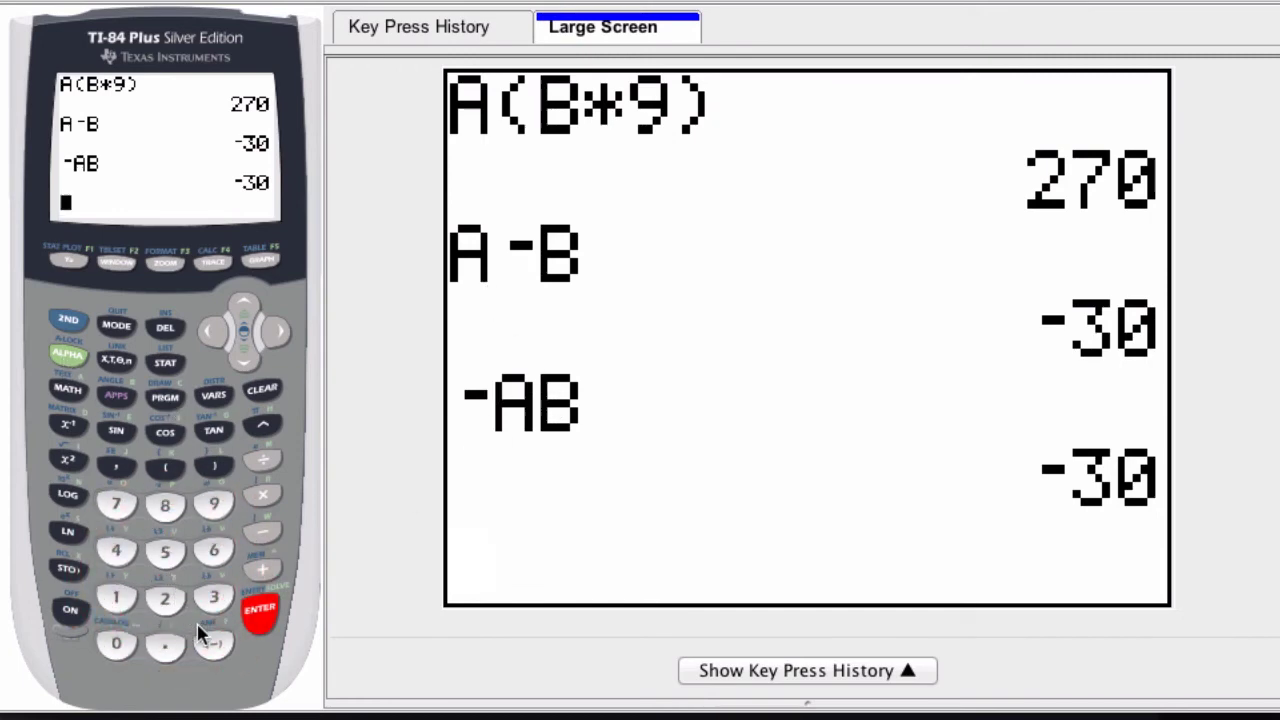
left_click(213, 652)
left_click(68, 355)
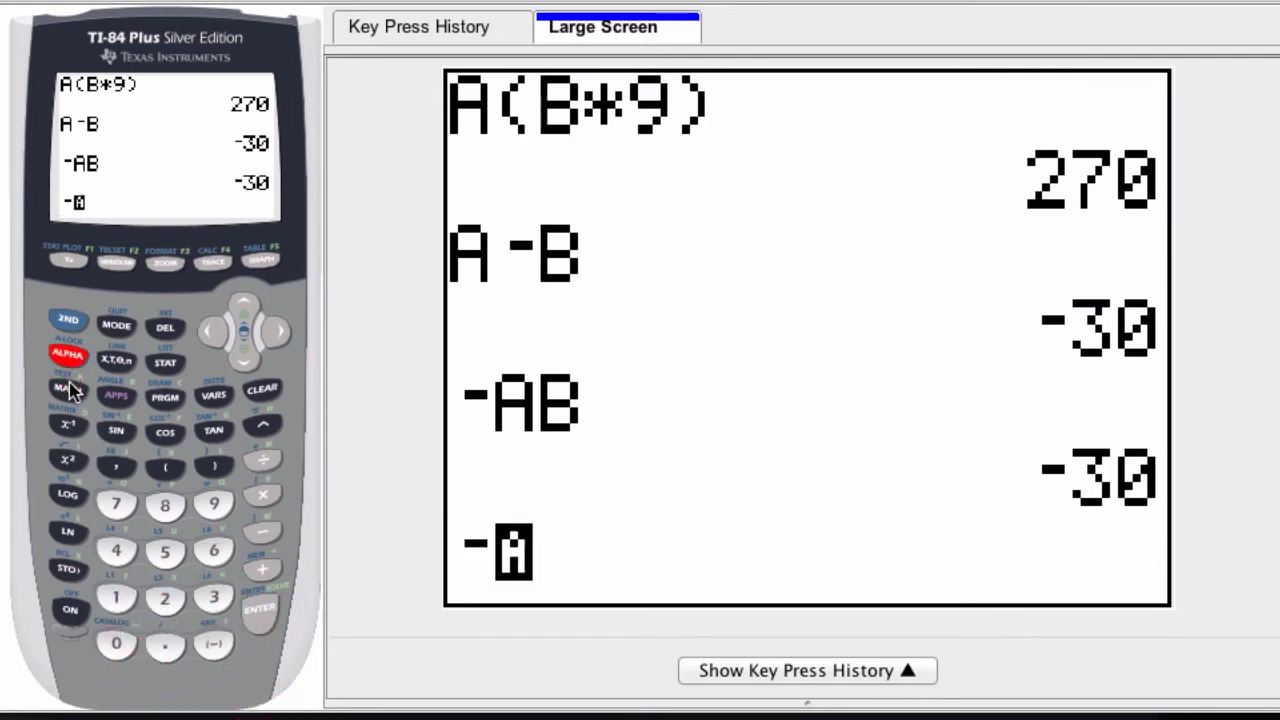
left_click(68, 388)
left_click(68, 355)
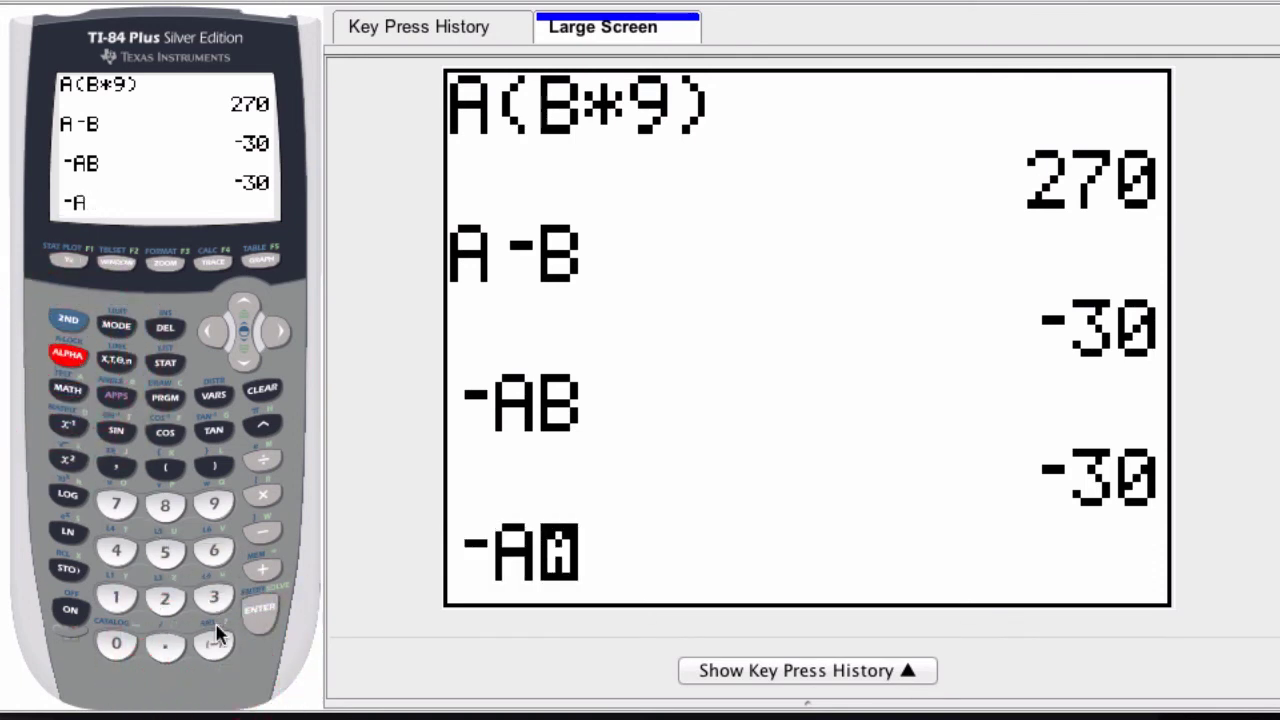
left_click(215, 648)
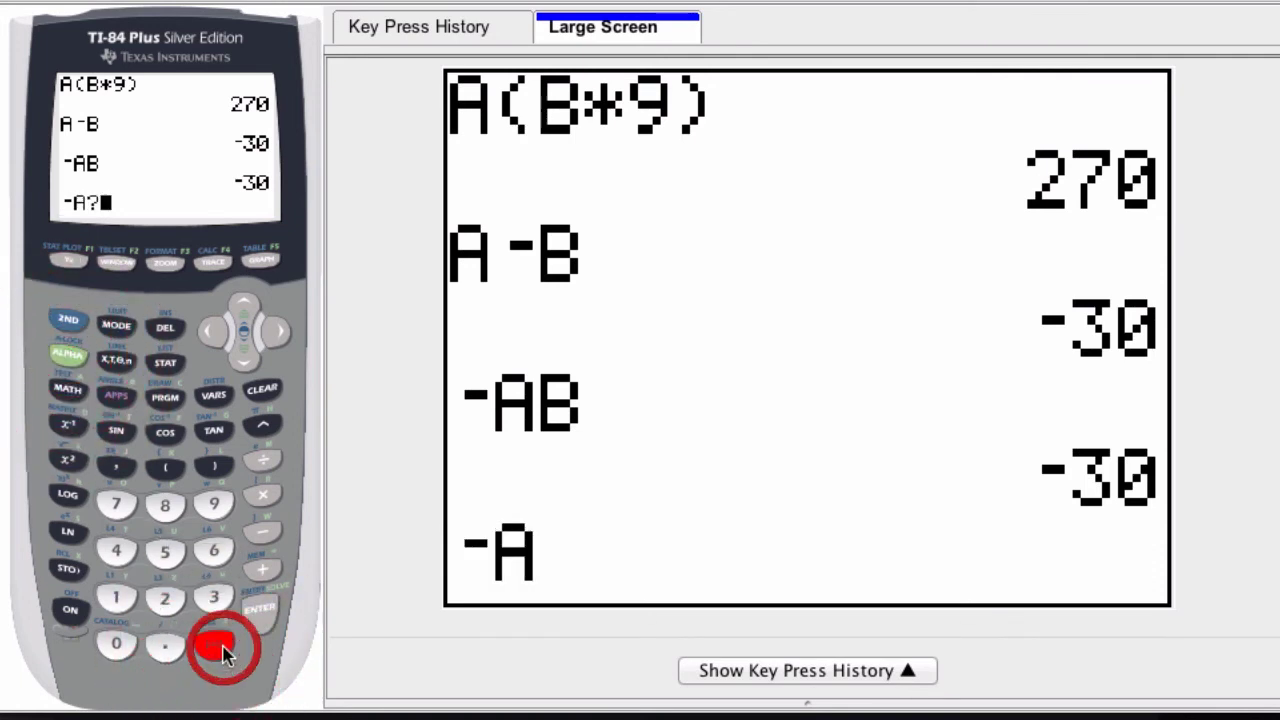
left_click(68, 355)
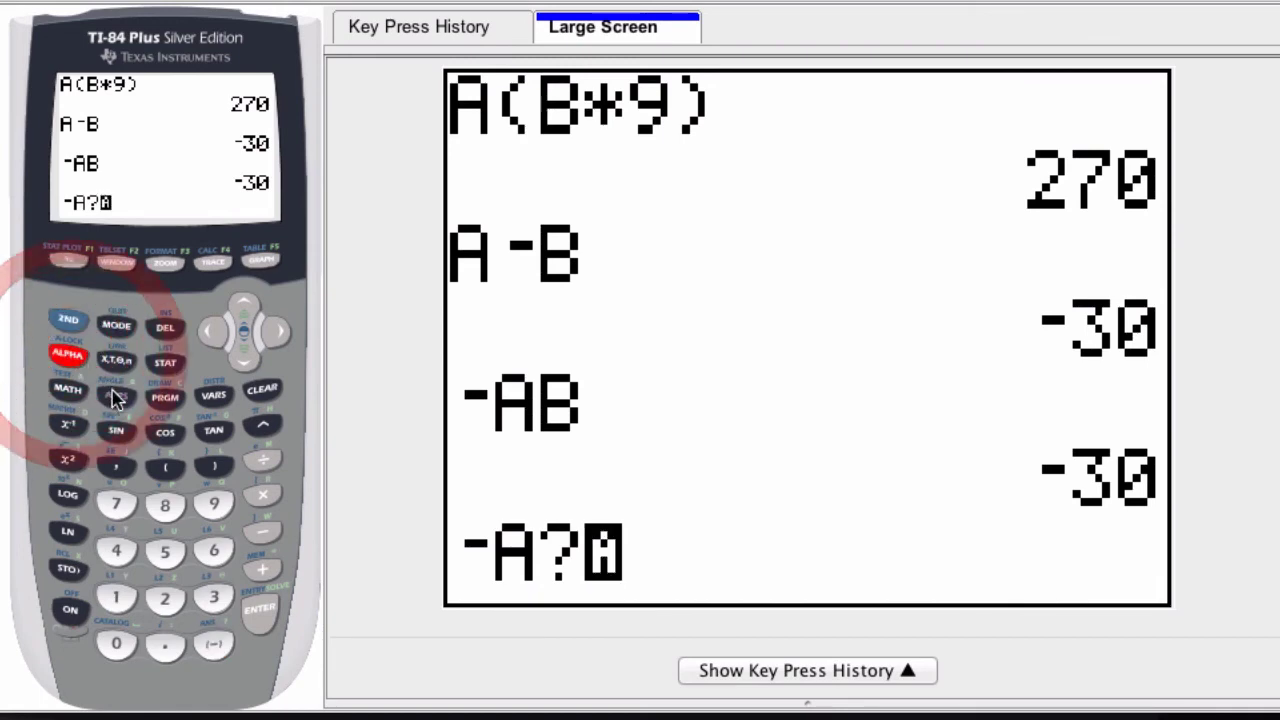
left_click(215, 332)
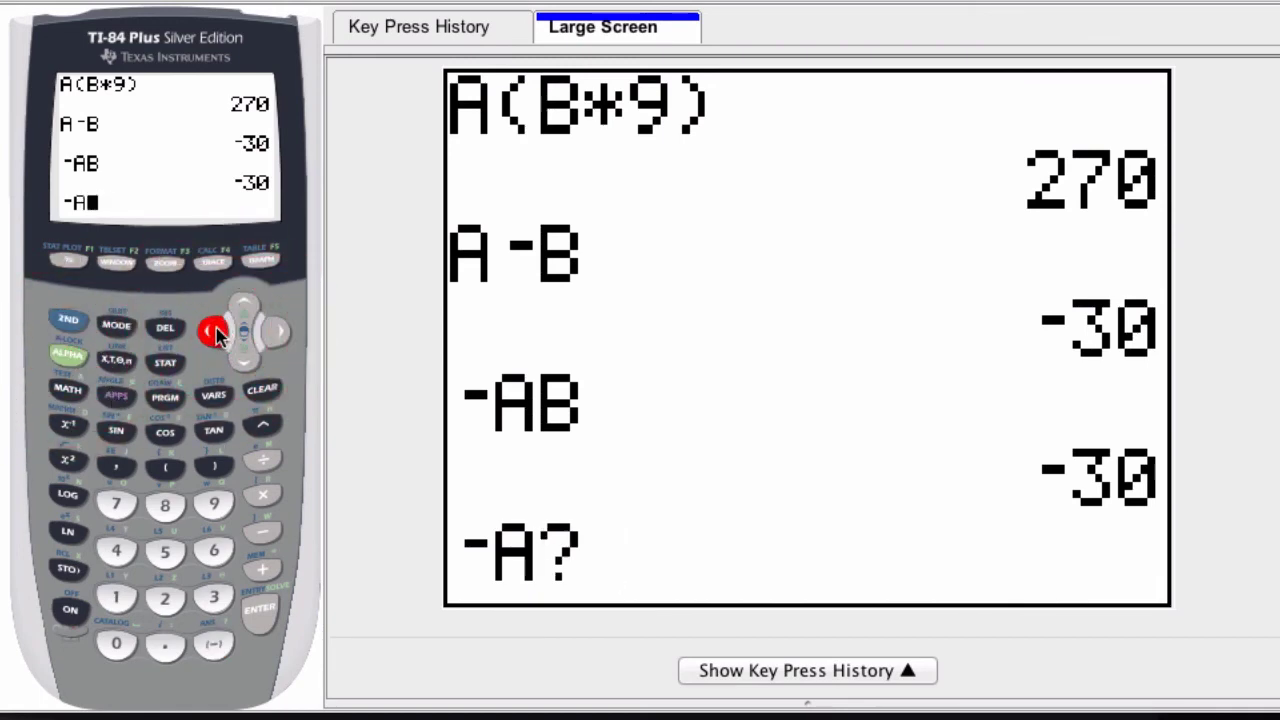
Complete the expression as -A -B and evaluate it to 30.
left_click(214, 648)
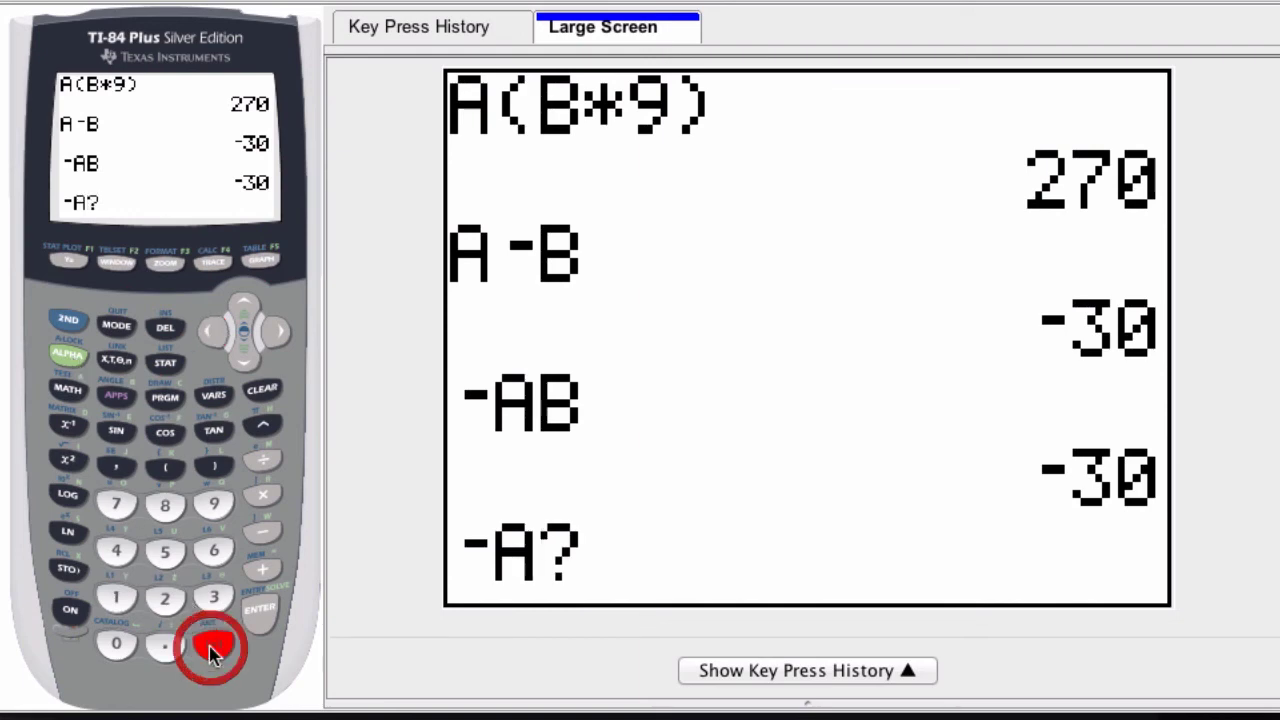
left_click(68, 354)
left_click(116, 395)
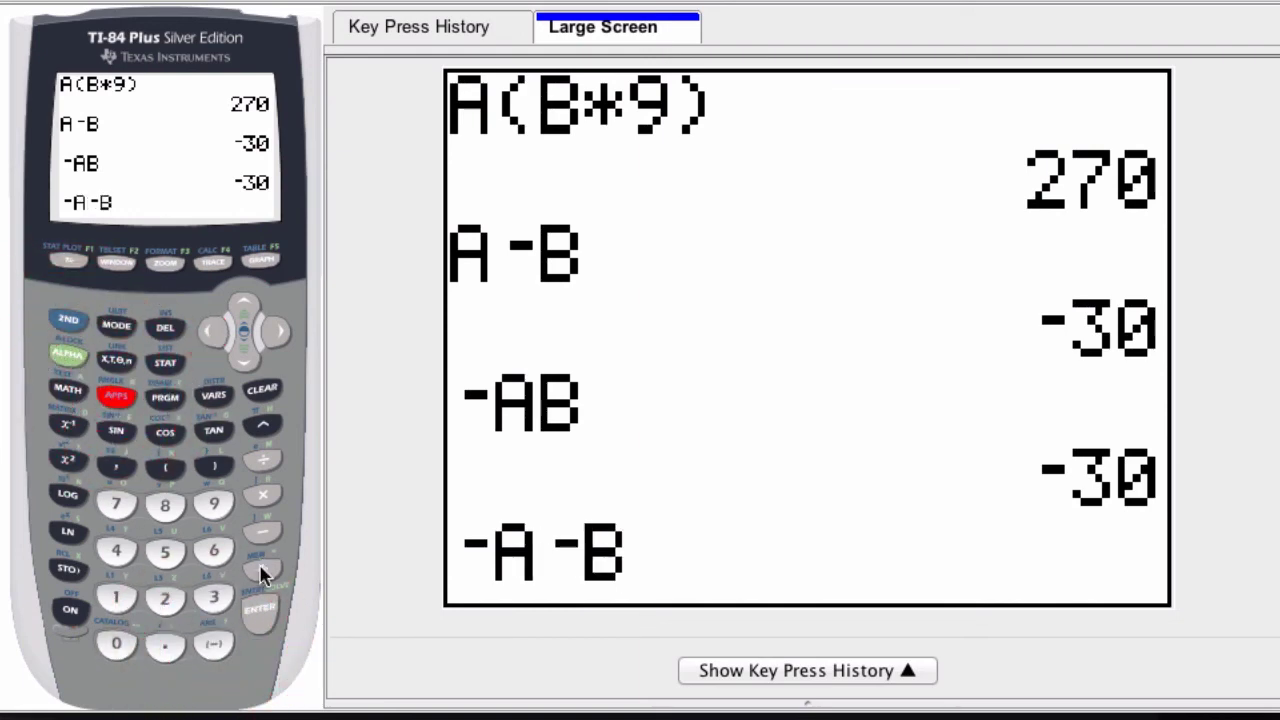
left_click(262, 610)
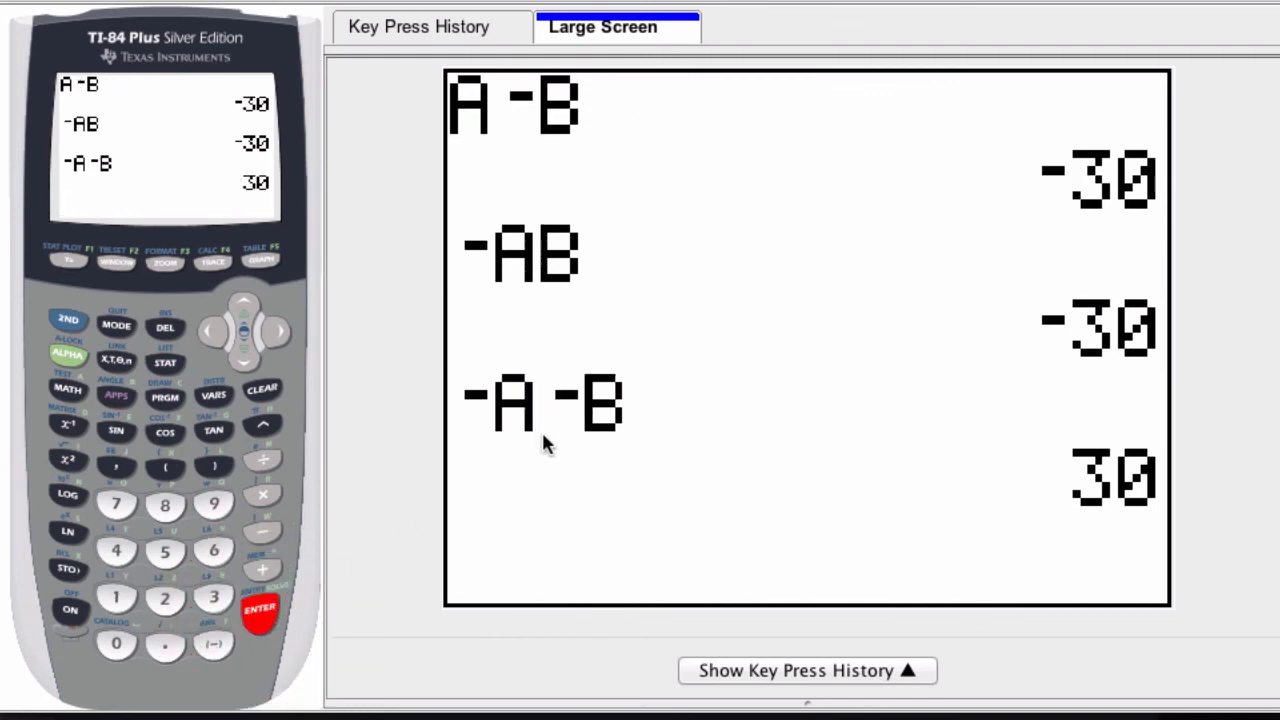